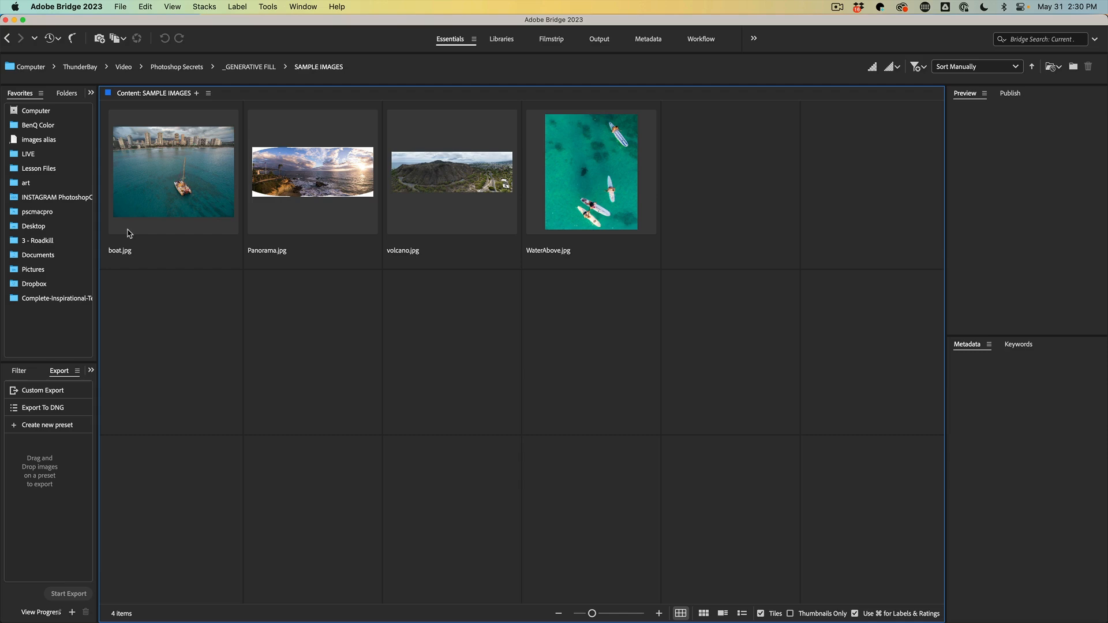
Open boat.jpg and volcano.jpg together in Adobe Photoshop (Beta) 24.6
{"action": "left_click", "coordinate": [154, 174]}
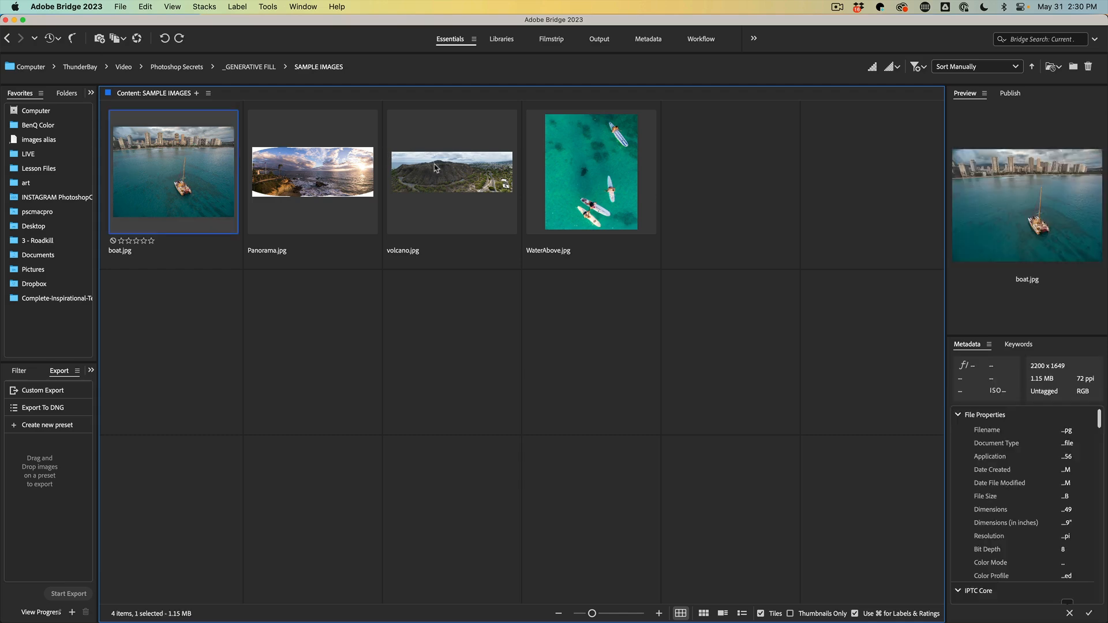
{"action": "left_click", "coordinate": [451, 172], "text": "super"}
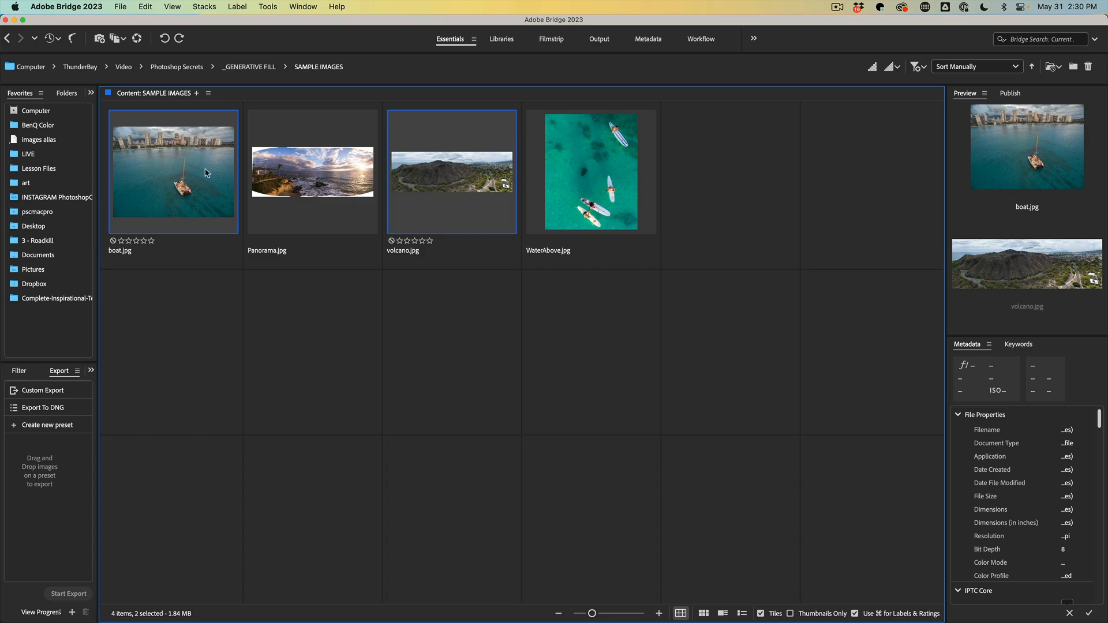
{"action": "right_click", "coordinate": [423, 177]}
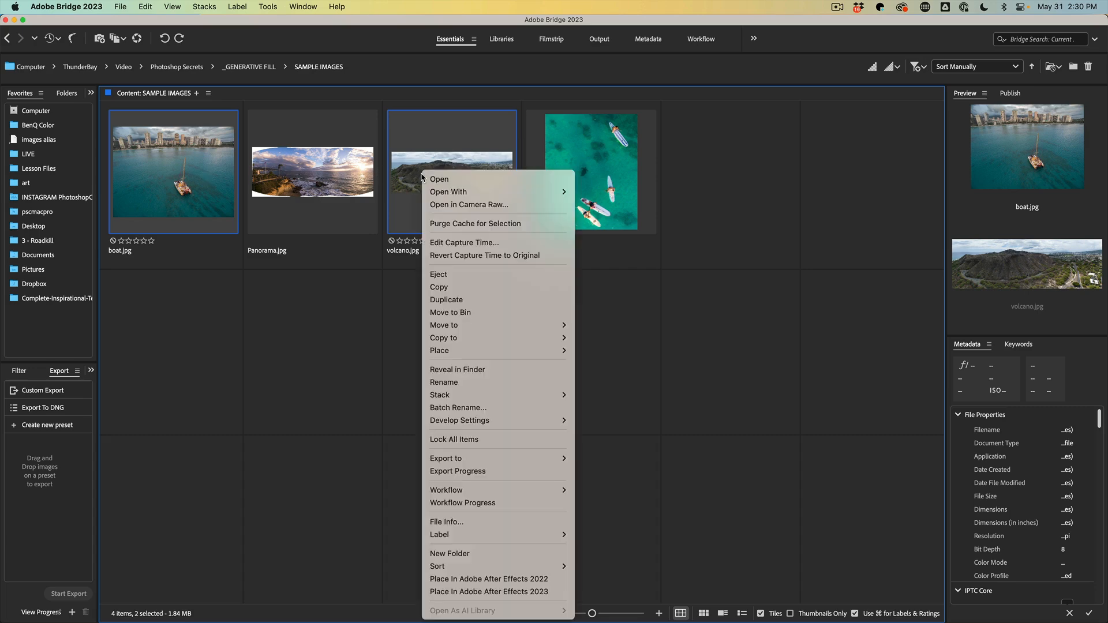
{"action": "mouse_move", "coordinate": [478, 194]}
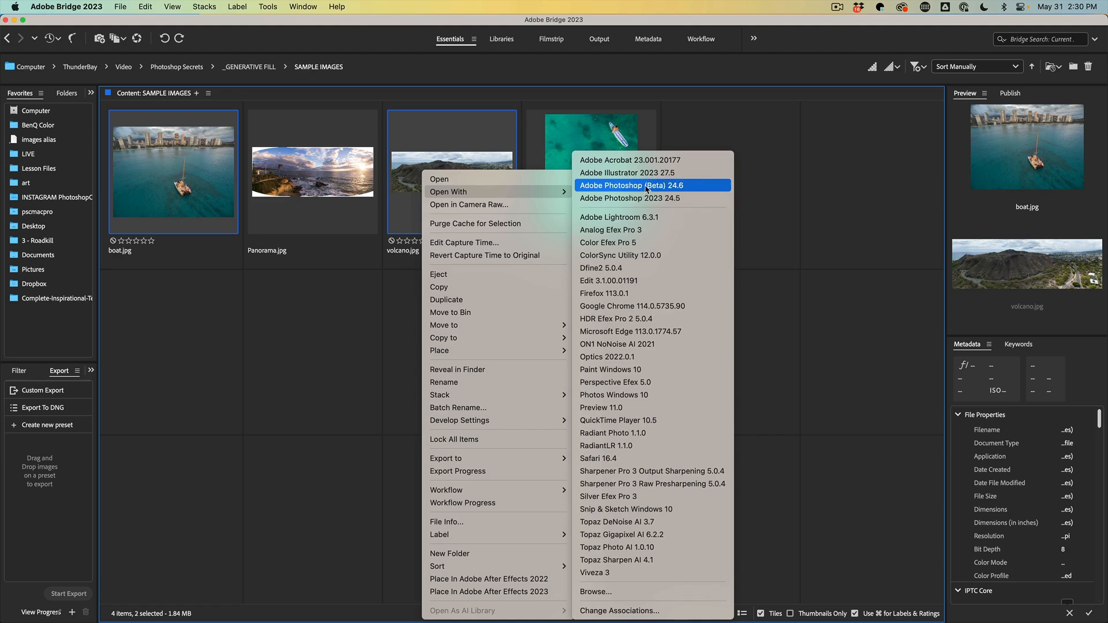
{"action": "left_click", "coordinate": [690, 187]}
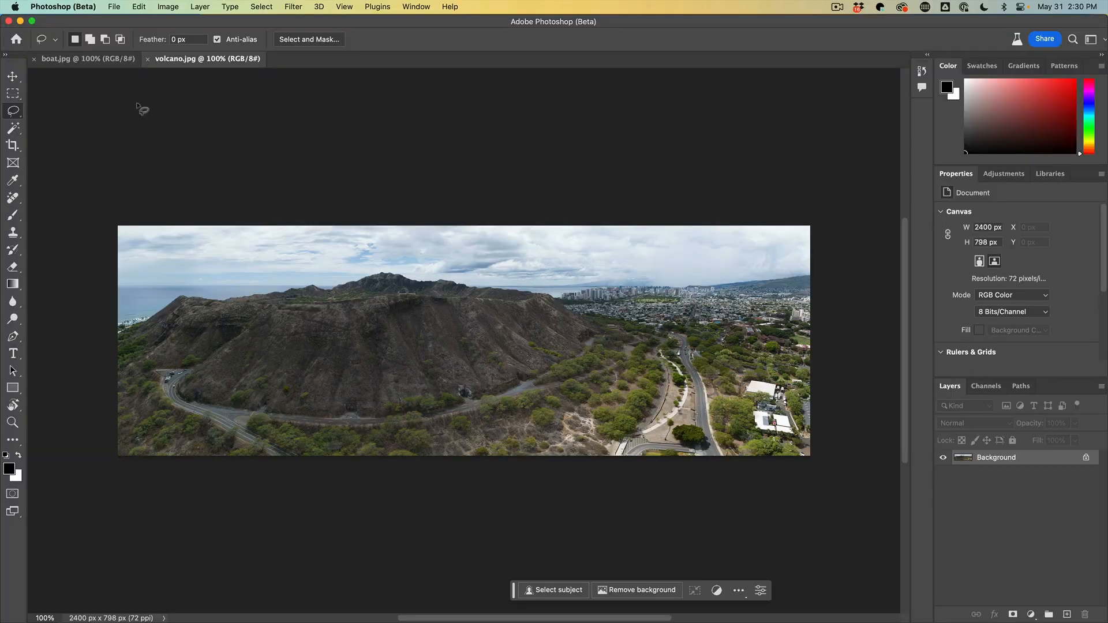
Copy the volcano image into the boat.jpg document as a new layer using the Move tool
{"action": "left_click", "coordinate": [102, 60]}
{"action": "left_click", "coordinate": [22, 76]}
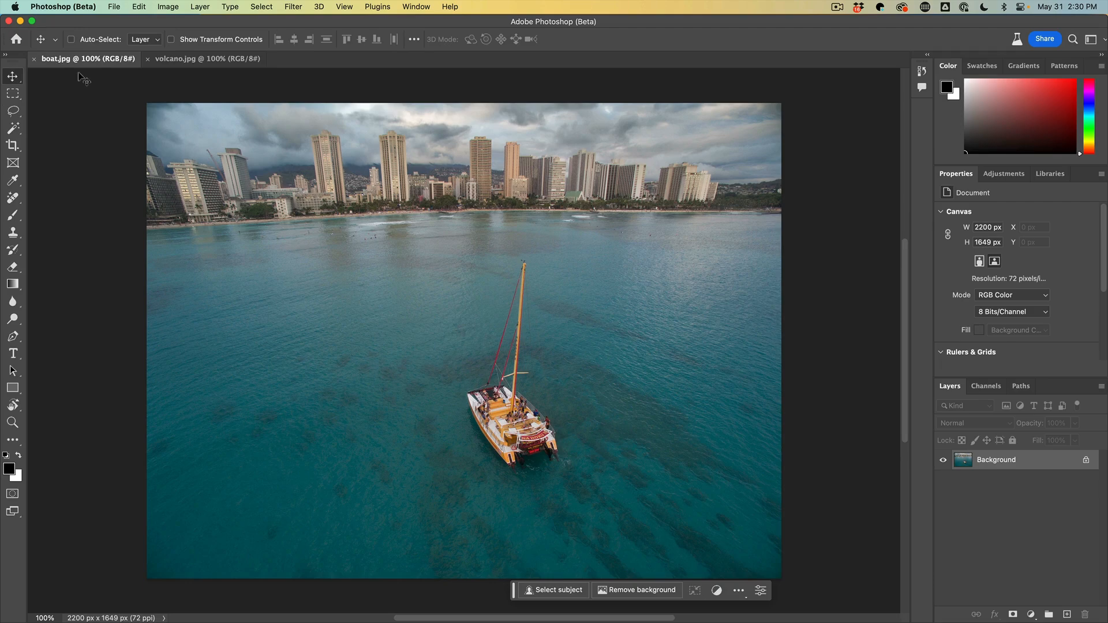
{"action": "left_click", "coordinate": [198, 58]}
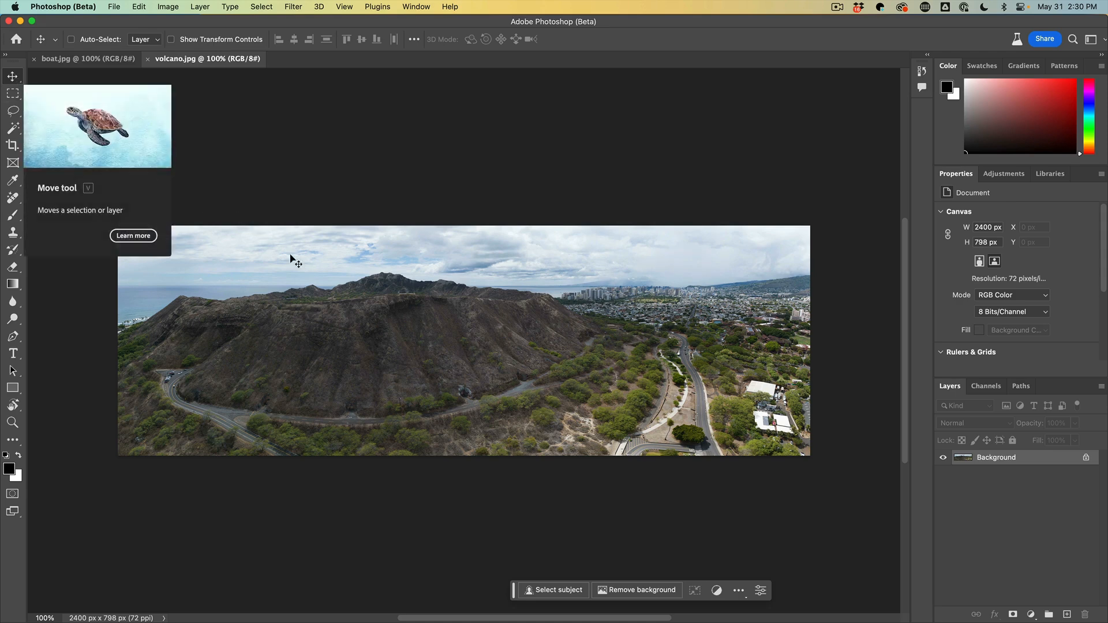
{"action": "left_click_drag", "start_coordinate": [479, 338], "coordinate": [76, 60]}
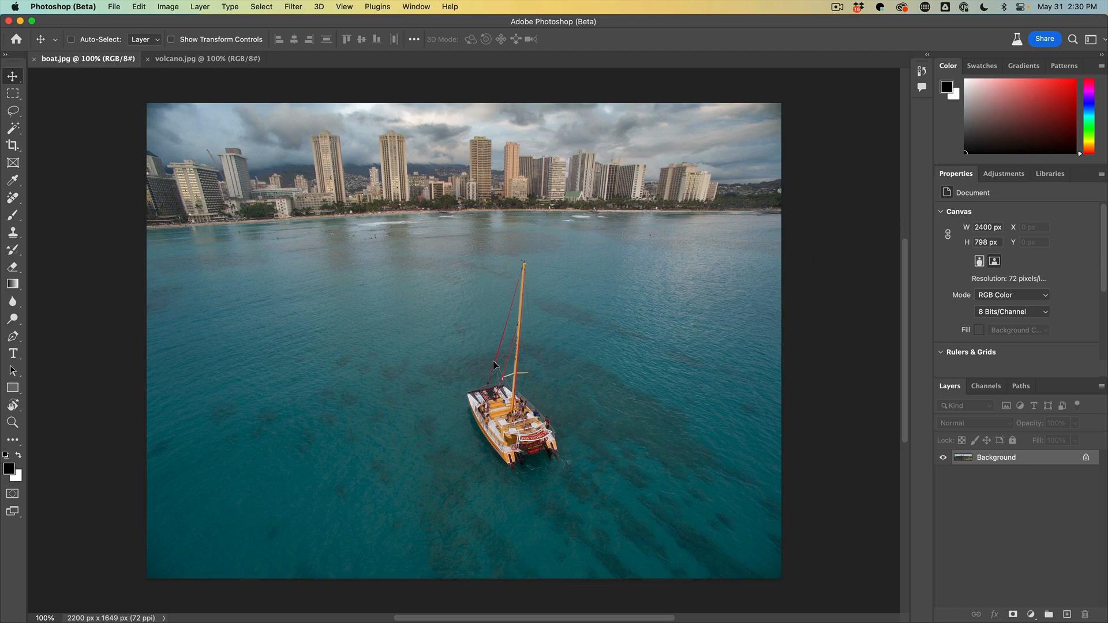
{"action": "left_click_drag", "start_coordinate": [489, 349], "coordinate": [490, 349]}
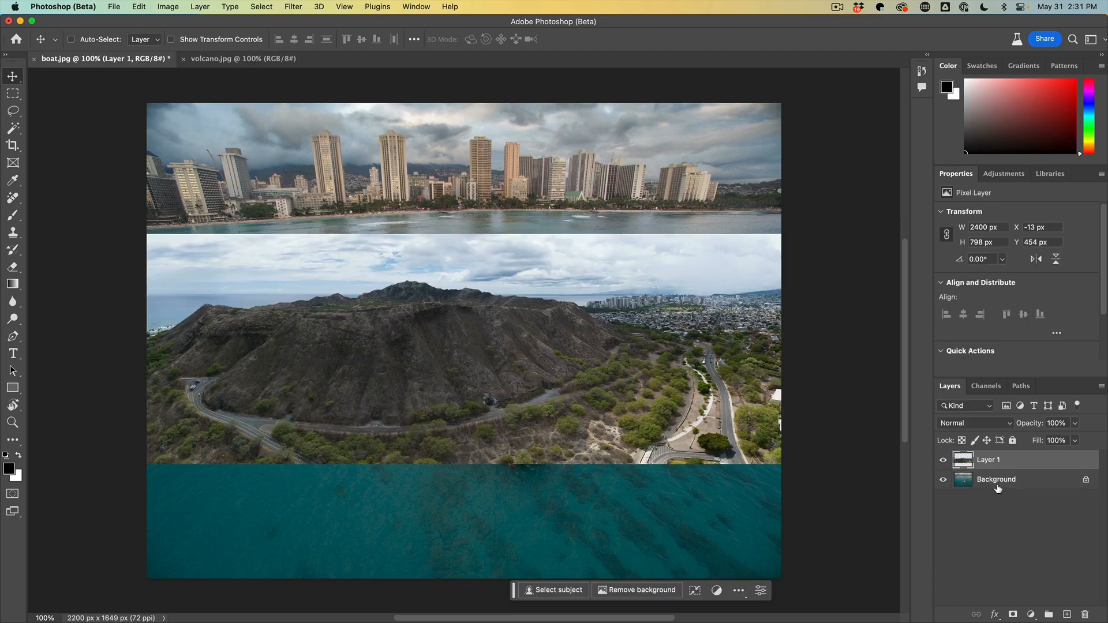
Compare the boat photo with the volcano layer hidden, then align that layer to the canvas's upper-left corner at X 0 px, Y 0 px
{"action": "left_click", "coordinate": [944, 461]}
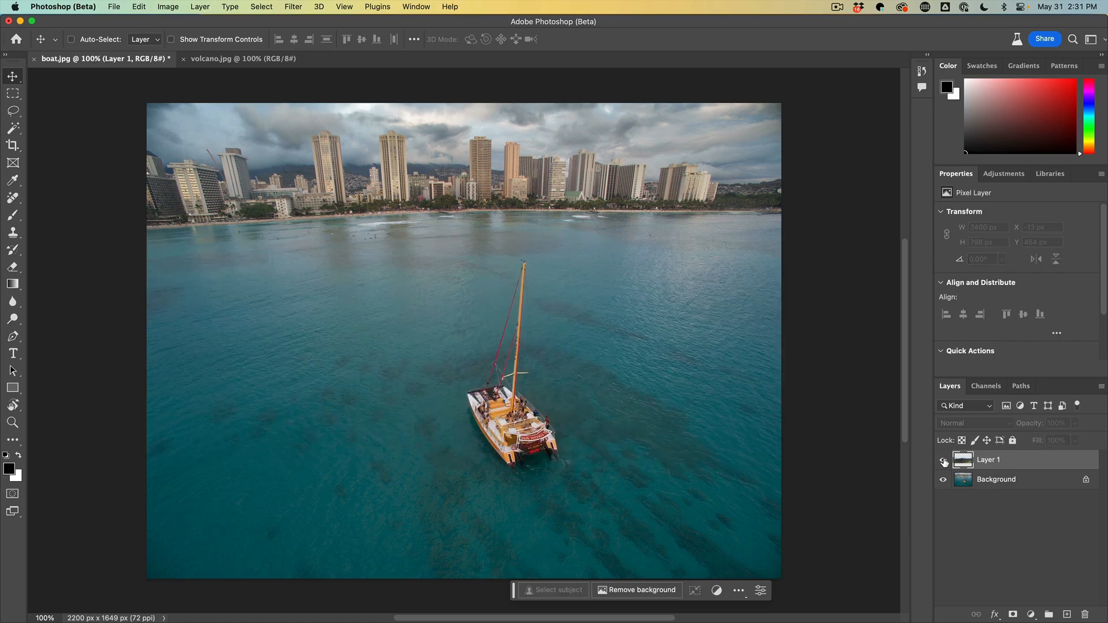
{"action": "left_click", "coordinate": [944, 461]}
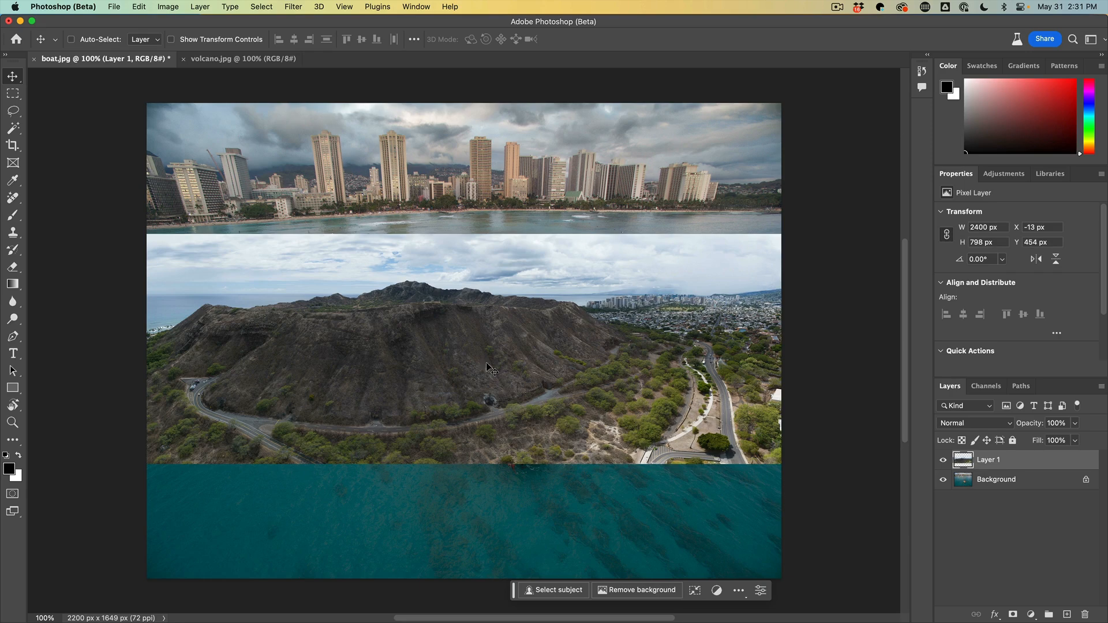
{"action": "left_click_drag", "start_coordinate": [483, 398], "coordinate": [486, 264]}
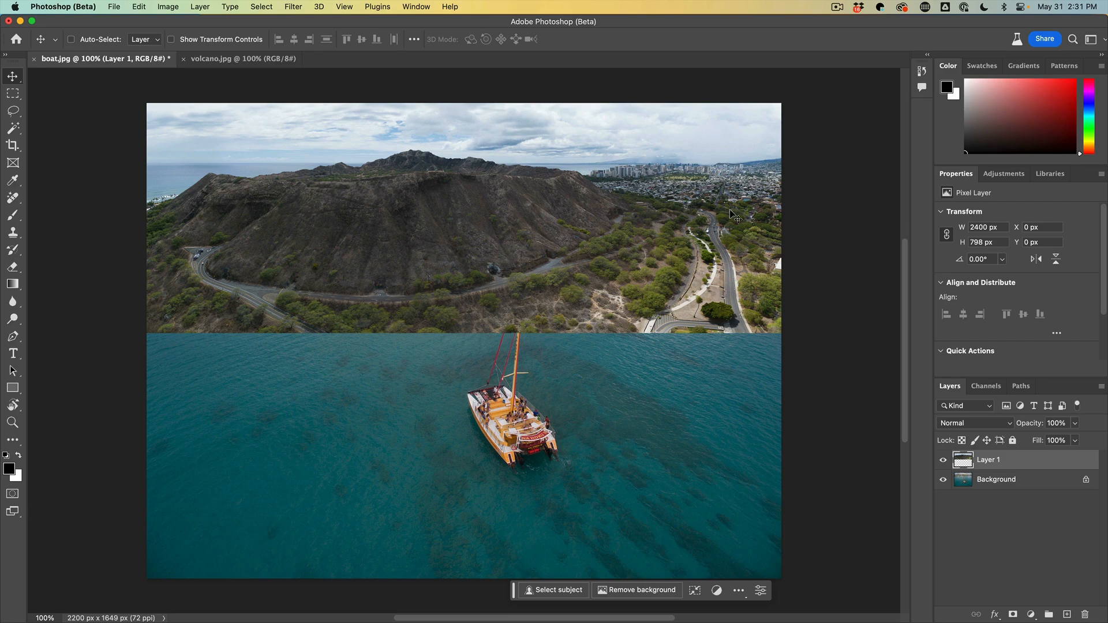
{"action": "mouse_move", "coordinate": [500, 218]}
{"action": "left_mouse_down"}
{"action": "mouse_move", "coordinate": [516, 218]}
{"action": "mouse_move", "coordinate": [500, 219]}
{"action": "left_mouse_up"}
Scale the volcano layer proportionally to about 108.46% from its upper-left corner and check it against the boat photo underneath
{"action": "key", "text": "ctrl+t"}
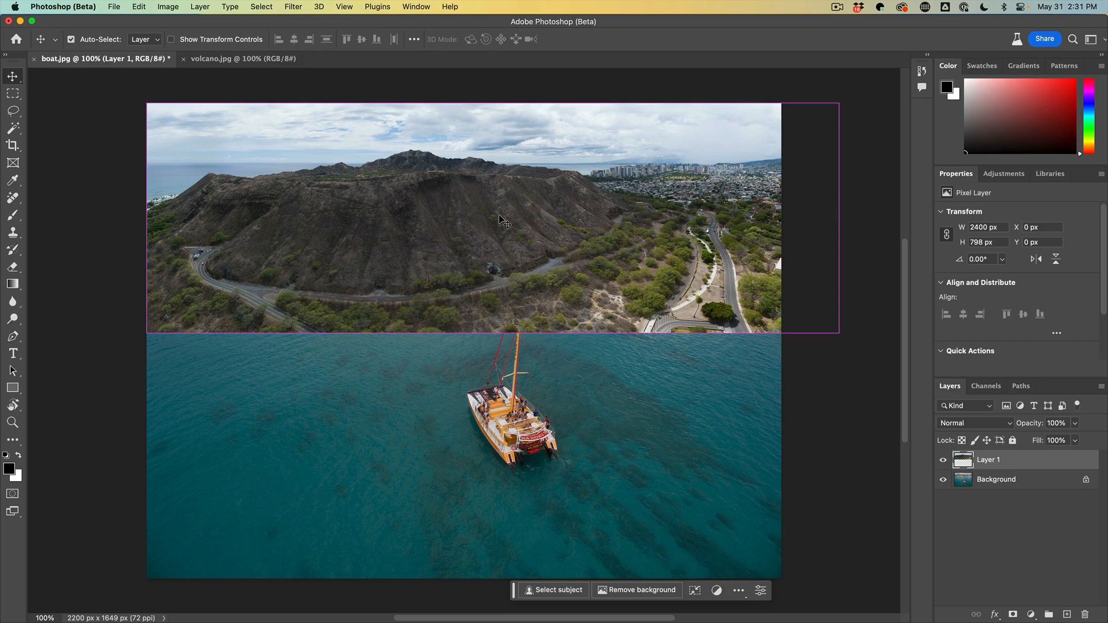
{"action": "left_click_drag", "start_coordinate": [839, 333], "coordinate": [899, 347]}
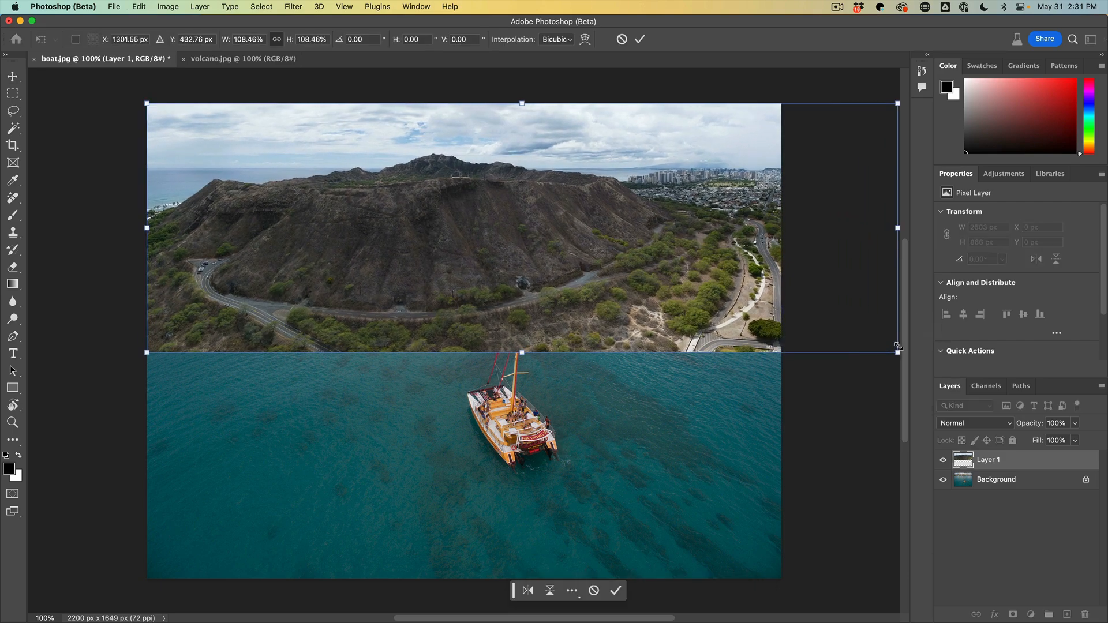
{"action": "key", "text": "Return"}
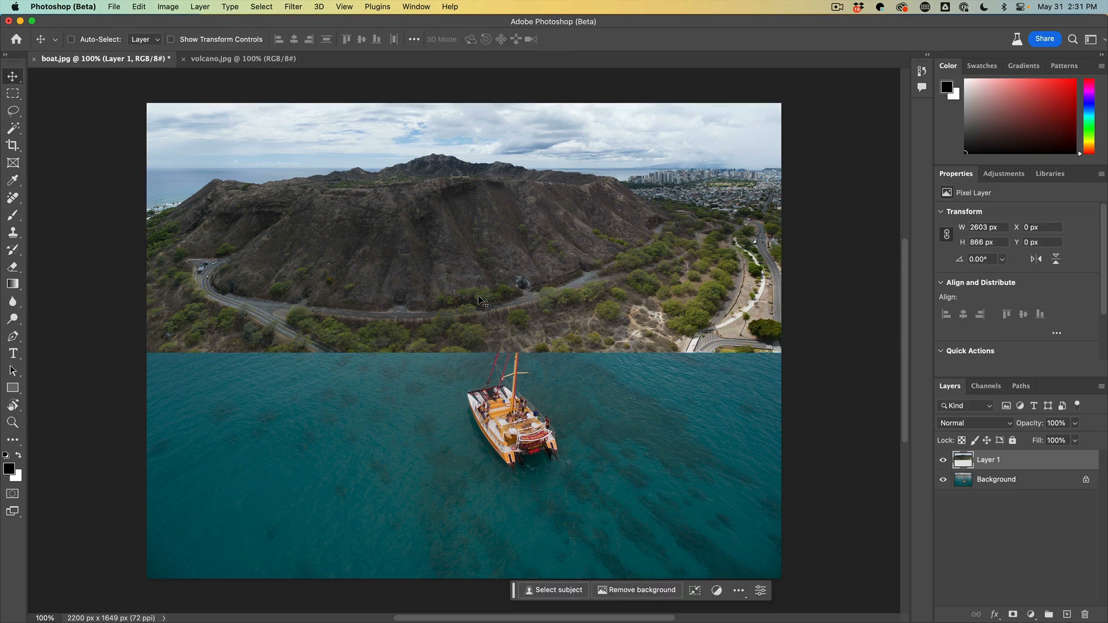
{"action": "left_click", "coordinate": [943, 460]}
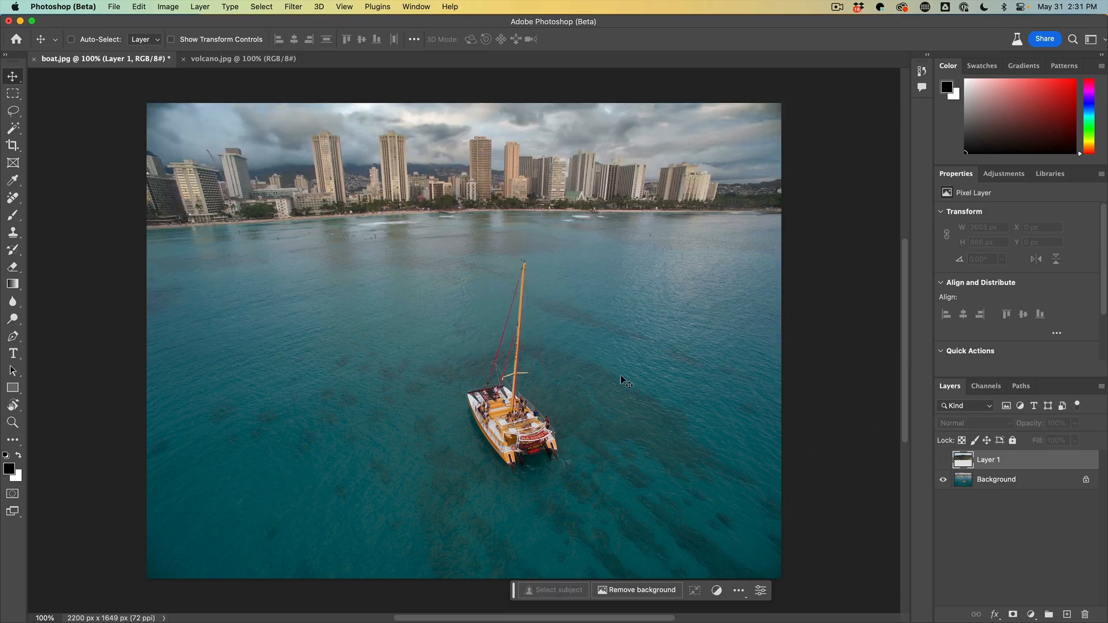
{"action": "left_click", "coordinate": [943, 461]}
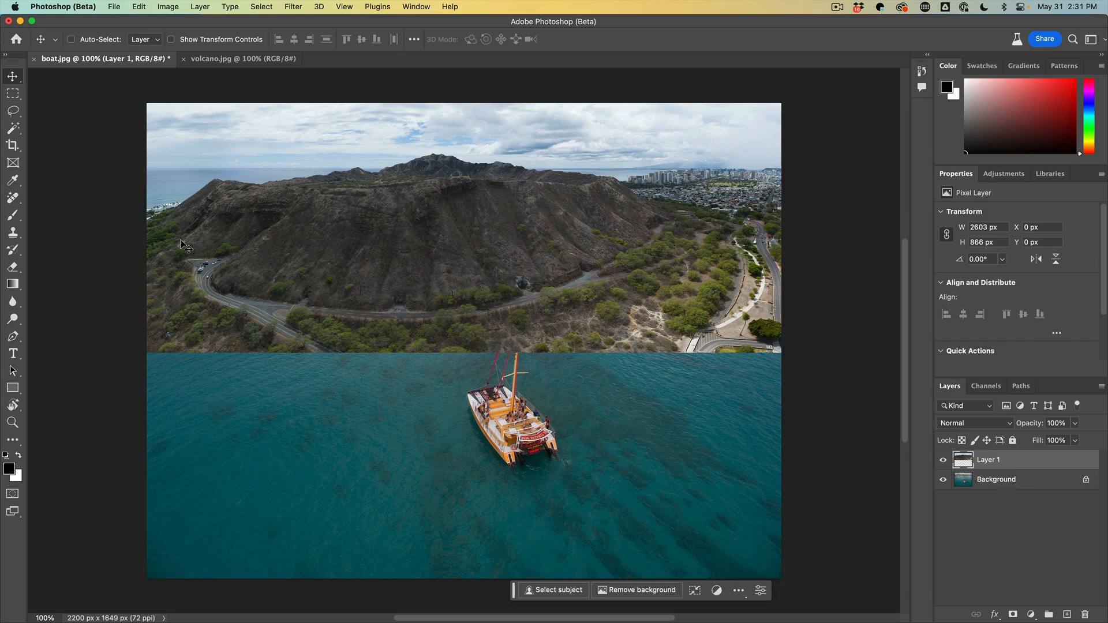
Lasso the roads and vegetation below the volcano, slightly overlapping the water, and add the distant city on the right to the selection
{"action": "left_click_drag", "start_coordinate": [13, 110], "coordinate": [46, 113]}
{"action": "left_click", "coordinate": [47, 112]}
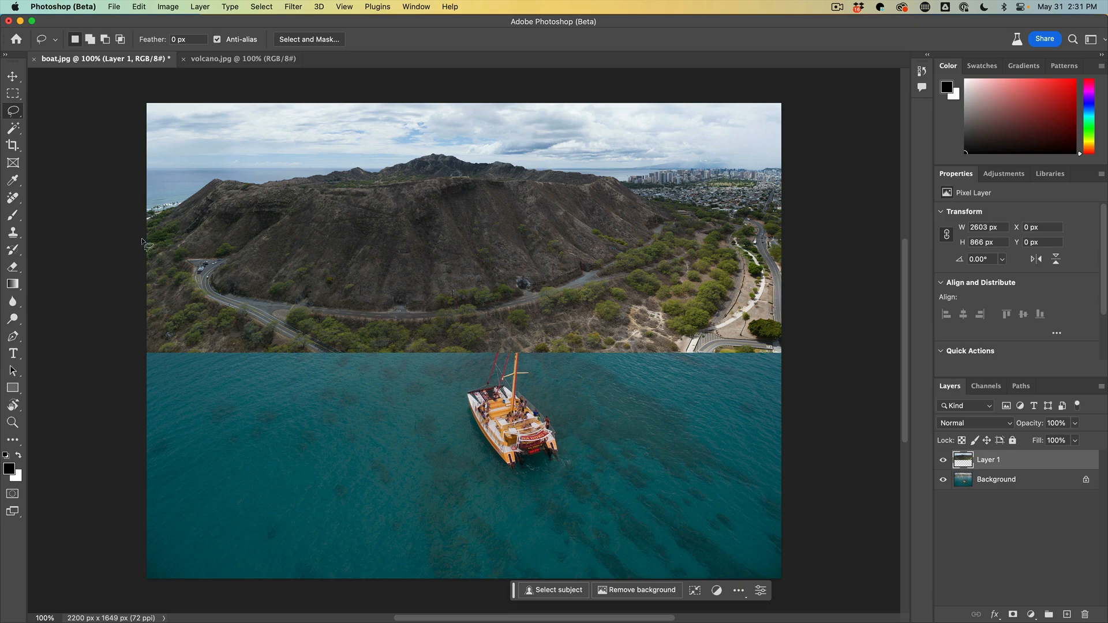
{"action": "mouse_move", "coordinate": [144, 235]}
{"action": "left_mouse_down"}
{"action": "mouse_move", "coordinate": [190, 257]}
{"action": "mouse_move", "coordinate": [235, 252]}
{"action": "mouse_move", "coordinate": [237, 275]}
{"action": "mouse_move", "coordinate": [414, 292]}
{"action": "mouse_move", "coordinate": [571, 268]}
{"action": "mouse_move", "coordinate": [669, 232]}
{"action": "mouse_move", "coordinate": [783, 243]}
{"action": "mouse_move", "coordinate": [806, 366]}
{"action": "mouse_move", "coordinate": [550, 361]}
{"action": "left_mouse_up"}
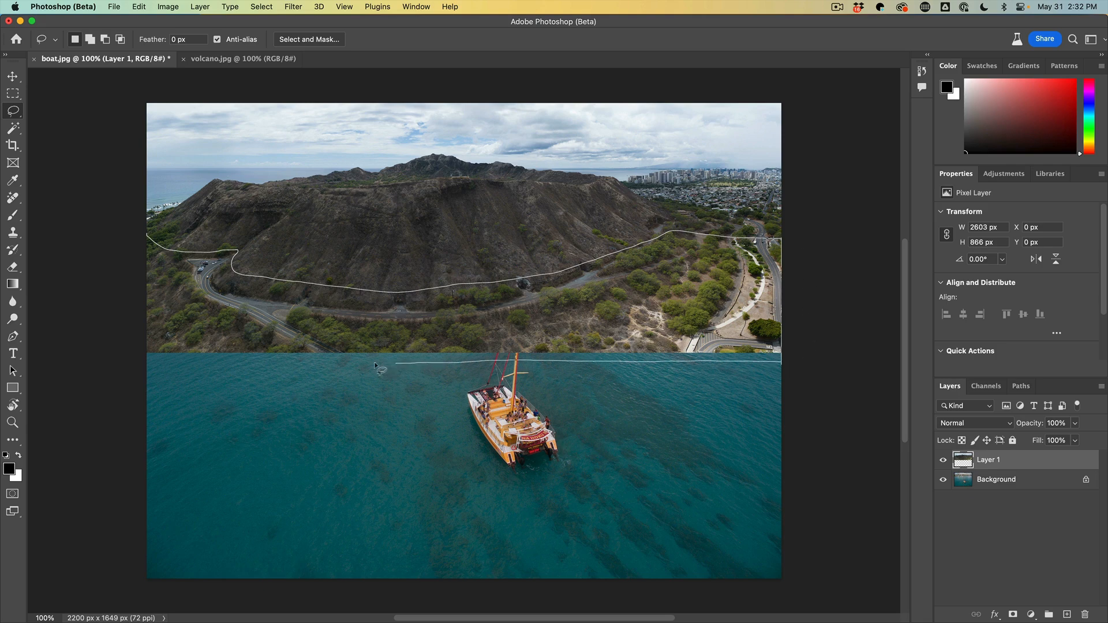
{"action": "mouse_move", "coordinate": [375, 365]}
{"action": "left_mouse_down"}
{"action": "mouse_move", "coordinate": [141, 356]}
{"action": "mouse_move", "coordinate": [138, 226]}
{"action": "left_mouse_up"}
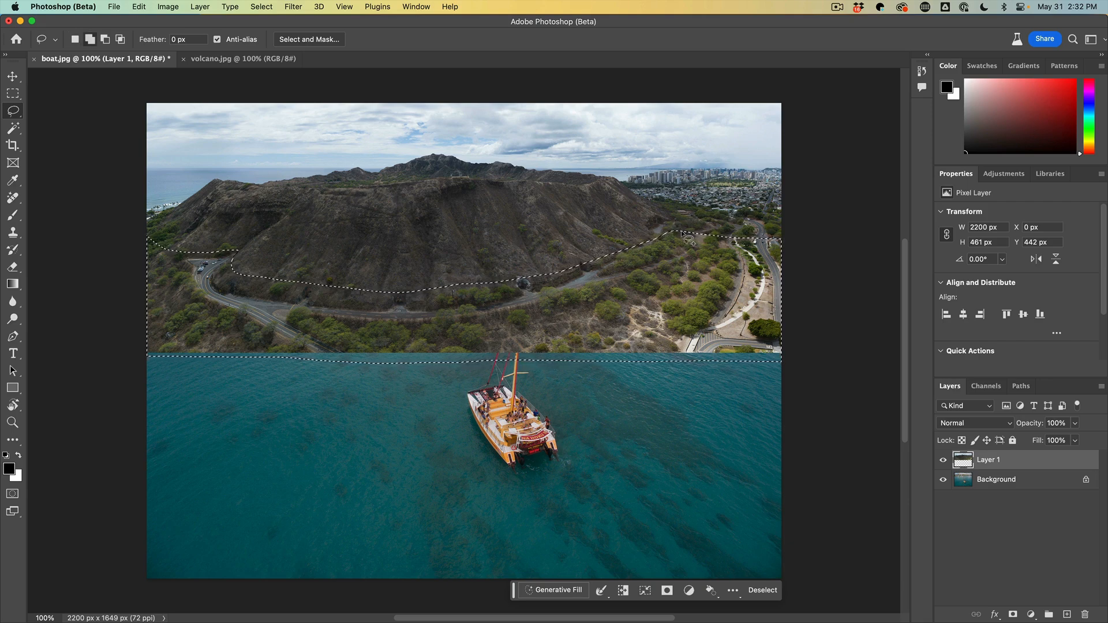
{"action": "mouse_move", "coordinate": [681, 230]}
{"action": "left_mouse_down"}
{"action": "mouse_move", "coordinate": [709, 234]}
{"action": "mouse_move", "coordinate": [715, 217]}
{"action": "mouse_move", "coordinate": [637, 194]}
{"action": "mouse_move", "coordinate": [624, 175]}
{"action": "mouse_move", "coordinate": [791, 167]}
{"action": "mouse_move", "coordinate": [795, 248]}
{"action": "mouse_move", "coordinate": [781, 271]}
{"action": "mouse_move", "coordinate": [718, 269]}
{"action": "mouse_move", "coordinate": [701, 242]}
{"action": "left_mouse_up"}
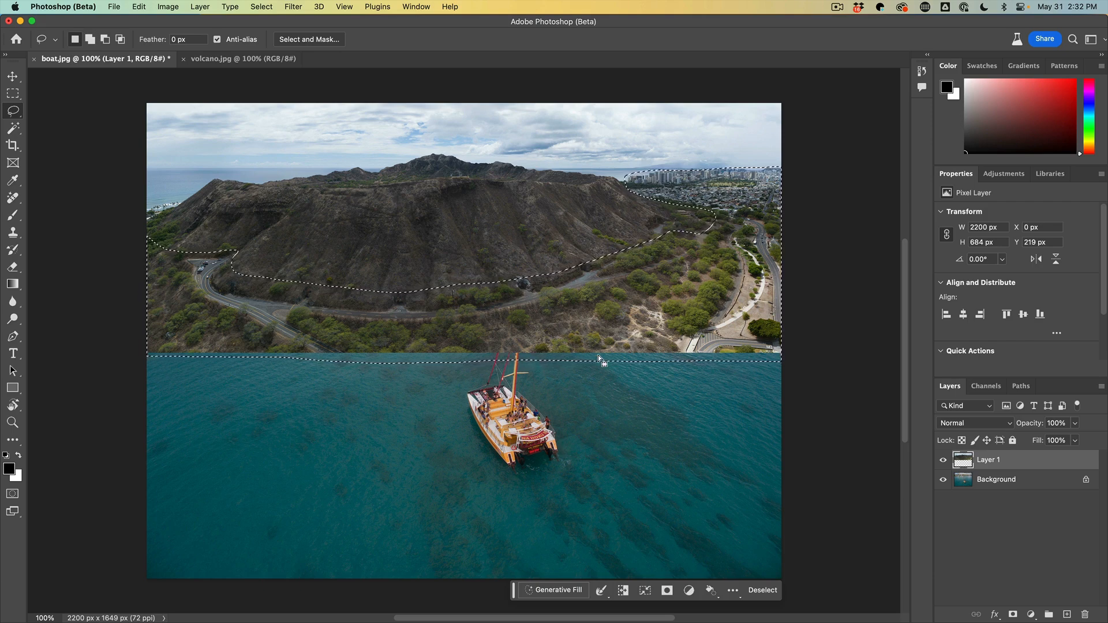
Run Generative Fill on the selection with an empty prompt, compare the variations and keep the second one
{"action": "left_click", "coordinate": [555, 591]}
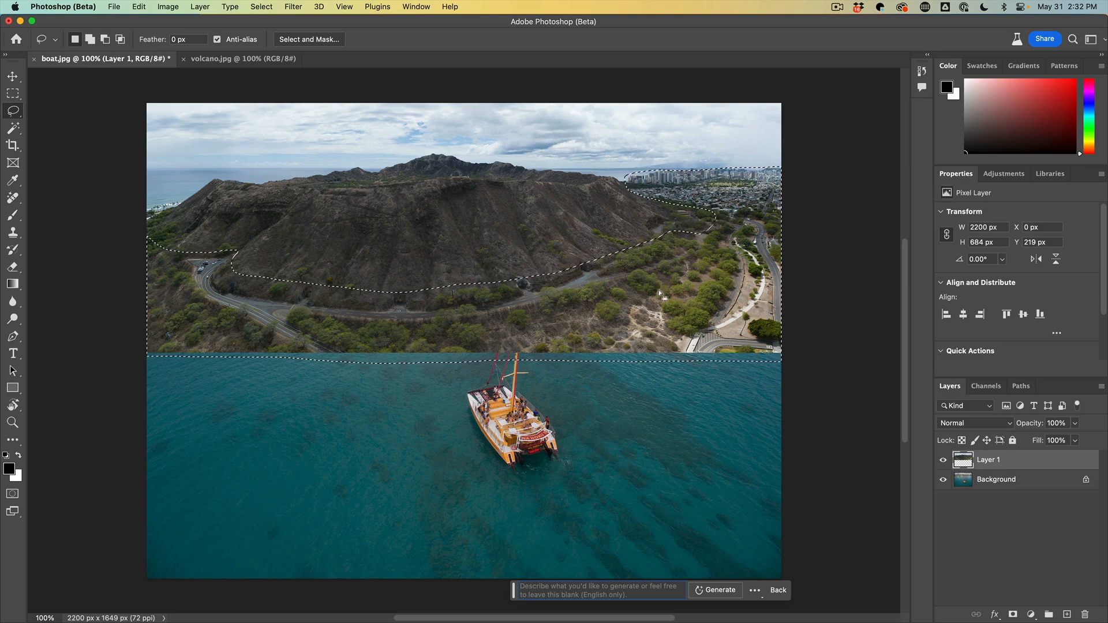
{"action": "left_click", "coordinate": [717, 590]}
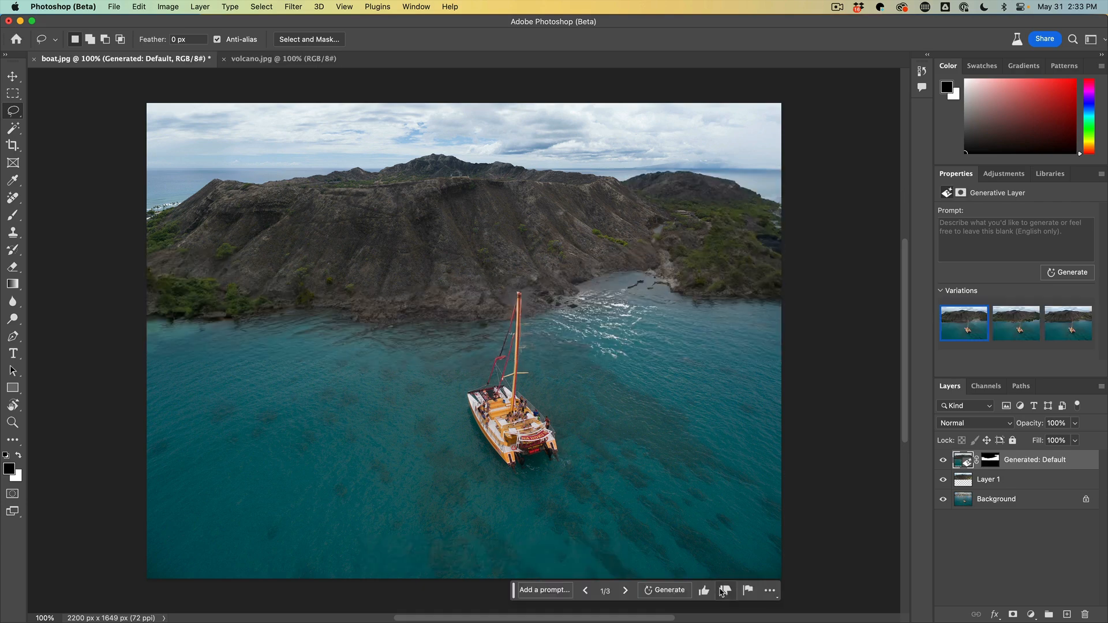
{"action": "mouse_move", "coordinate": [1049, 327]}
{"action": "left_click", "coordinate": [1018, 327]}
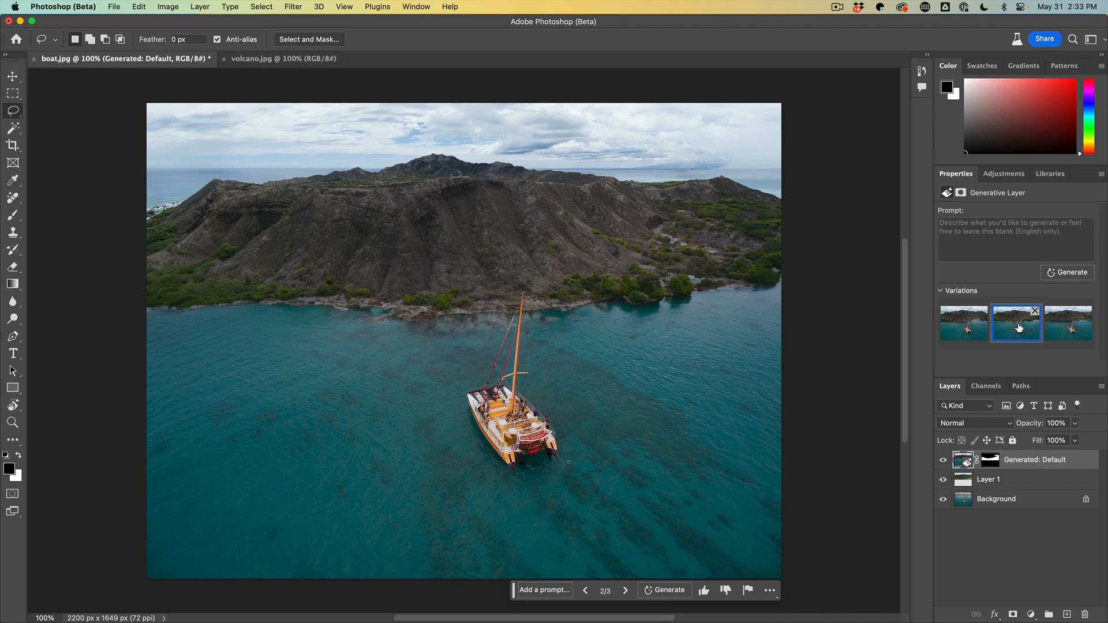
{"action": "left_click", "coordinate": [1060, 333]}
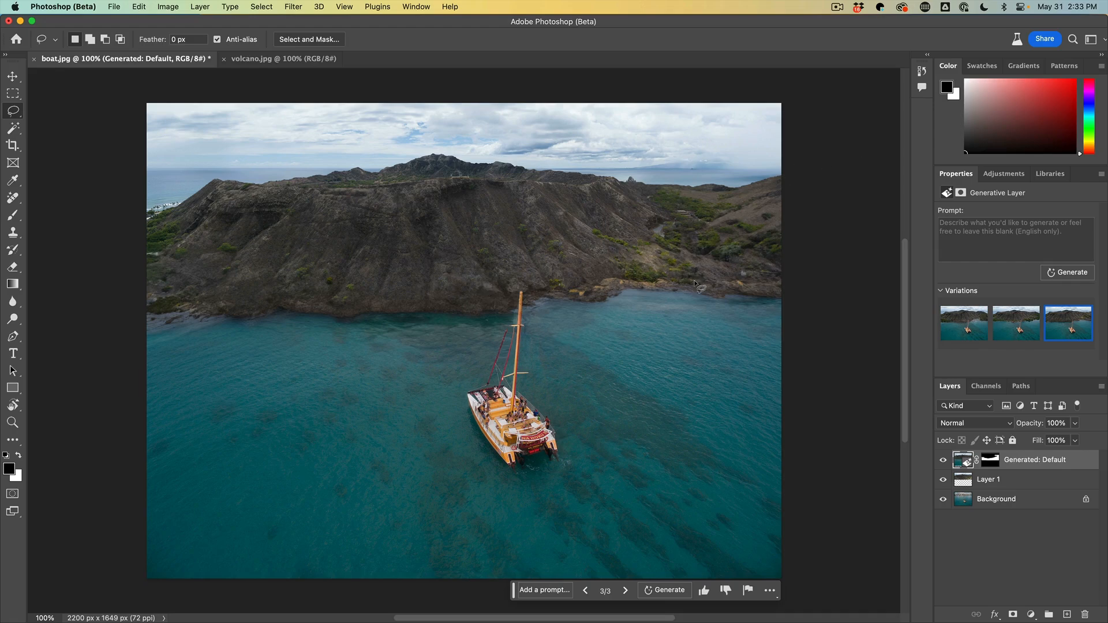
{"action": "left_click", "coordinate": [997, 334]}
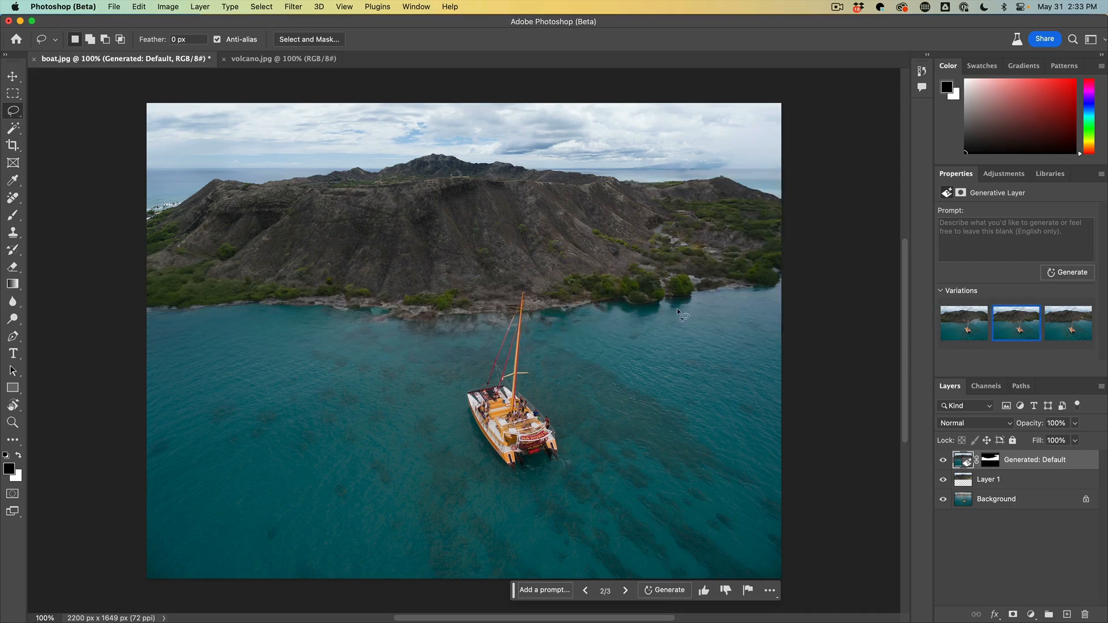
Lasso the land at the image's right edge beside the volcano and fill it using Generative Fill with the prompt "ocean"
{"action": "mouse_move", "coordinate": [780, 172]}
{"action": "left_mouse_down"}
{"action": "mouse_move", "coordinate": [668, 181]}
{"action": "mouse_move", "coordinate": [657, 242]}
{"action": "mouse_move", "coordinate": [671, 291]}
{"action": "mouse_move", "coordinate": [762, 310]}
{"action": "mouse_move", "coordinate": [806, 180]}
{"action": "left_mouse_up"}
{"action": "left_click_drag", "start_coordinate": [811, 166], "coordinate": [808, 169]}
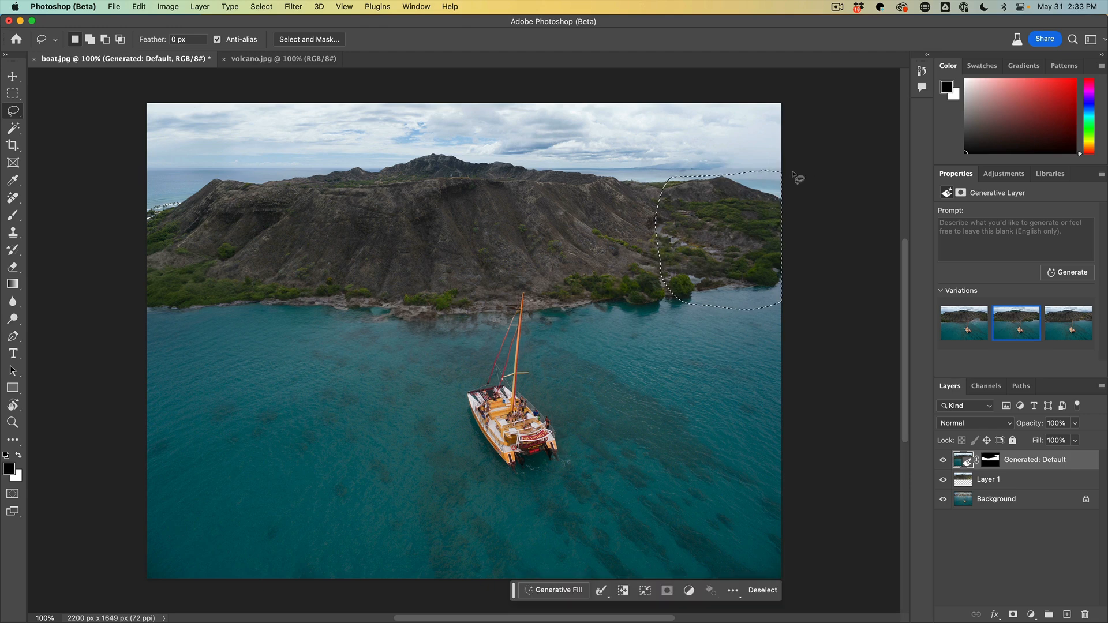
{"action": "left_click", "coordinate": [559, 589]}
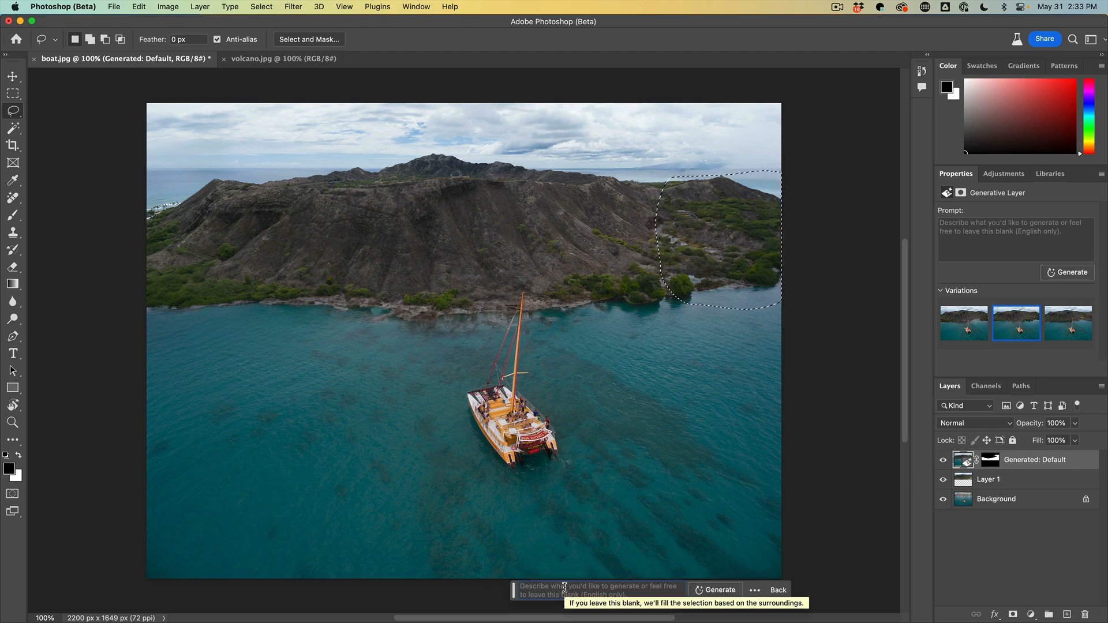
{"action": "type", "text": "oceam"}
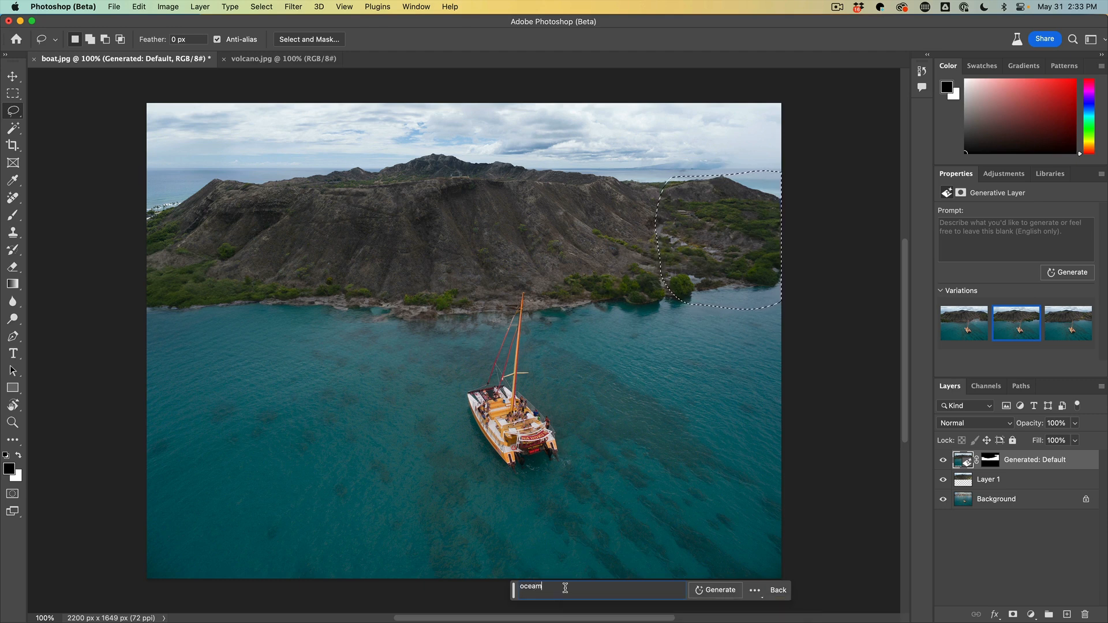
{"action": "key", "text": "BackSpace"}
{"action": "type", "text": "n"}
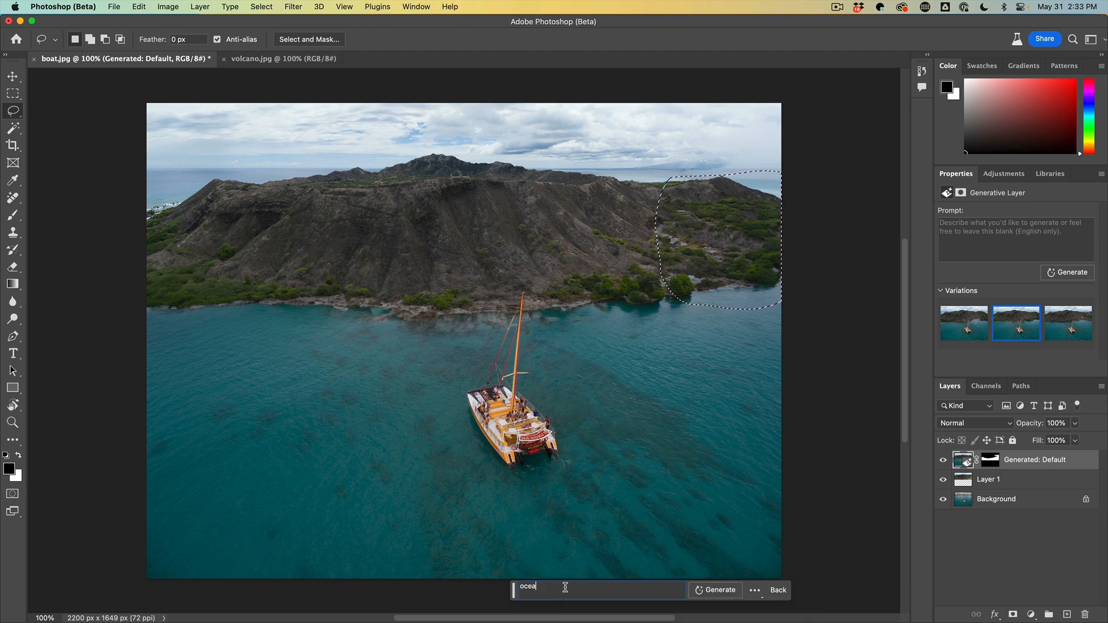
{"action": "left_click", "coordinate": [704, 594]}
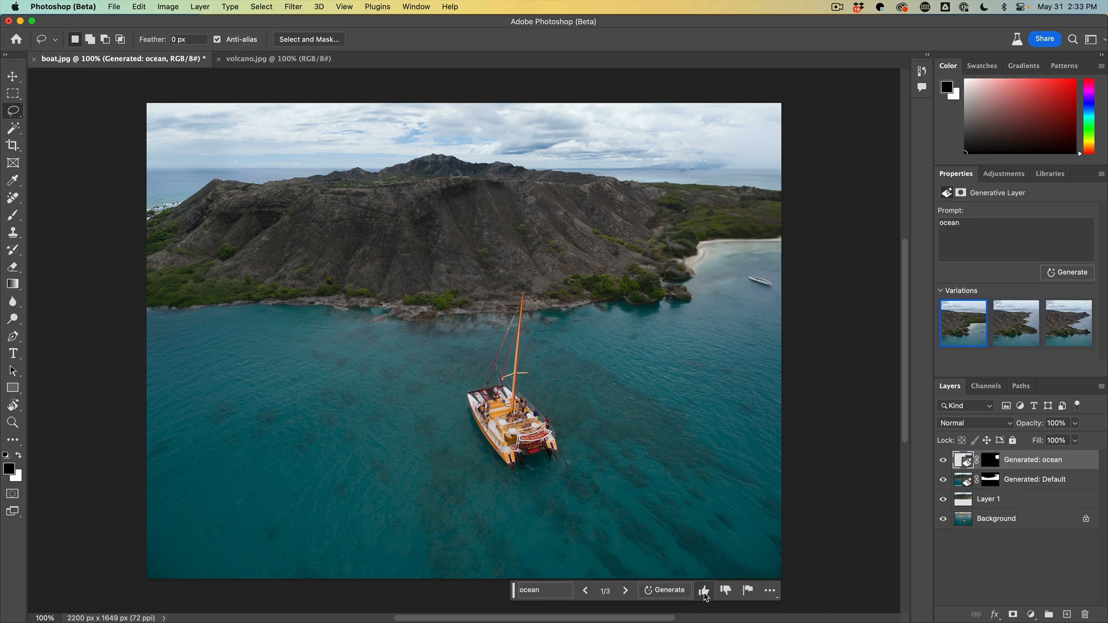
Compare the three ocean fill variations and keep the second one
{"action": "left_click", "coordinate": [1004, 324]}
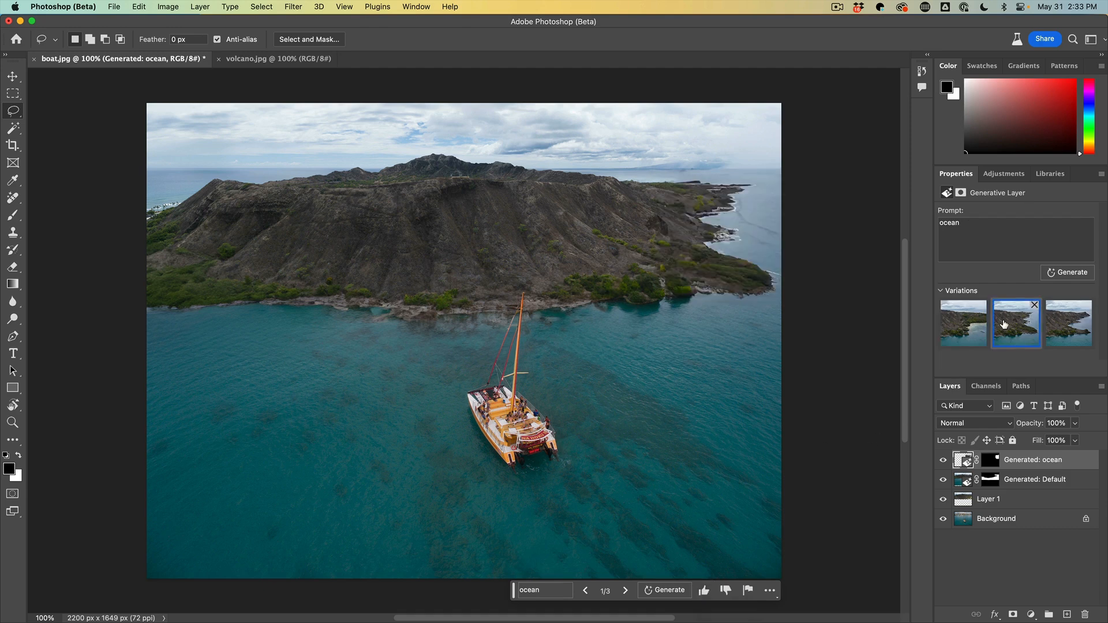
{"action": "left_click", "coordinate": [1061, 321]}
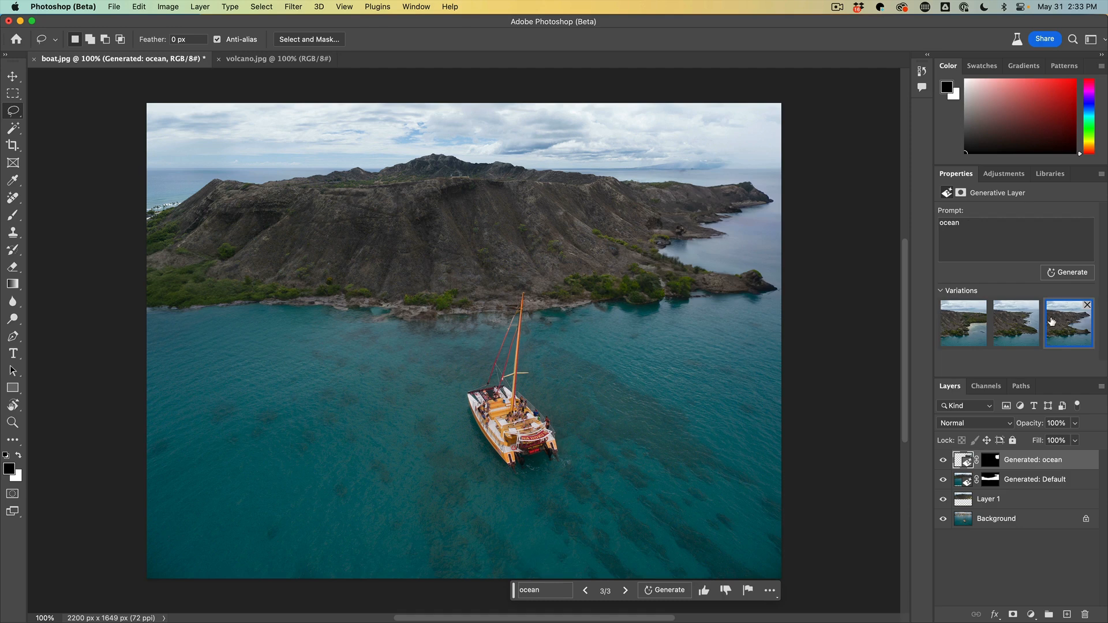
{"action": "left_click", "coordinate": [1025, 321]}
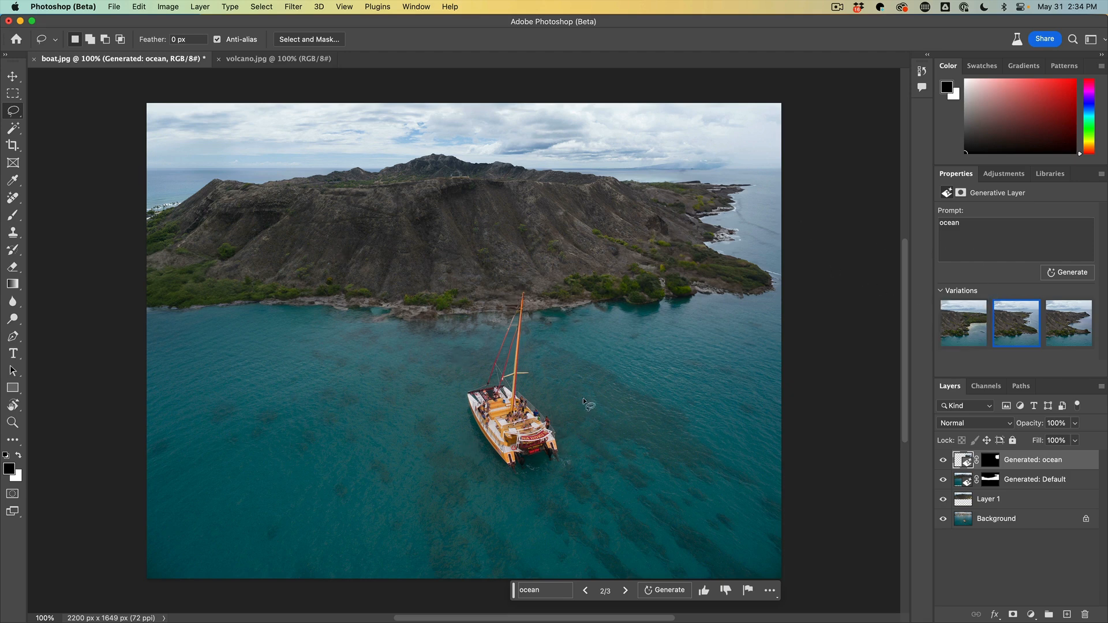
{"action": "left_click", "coordinate": [948, 329]}
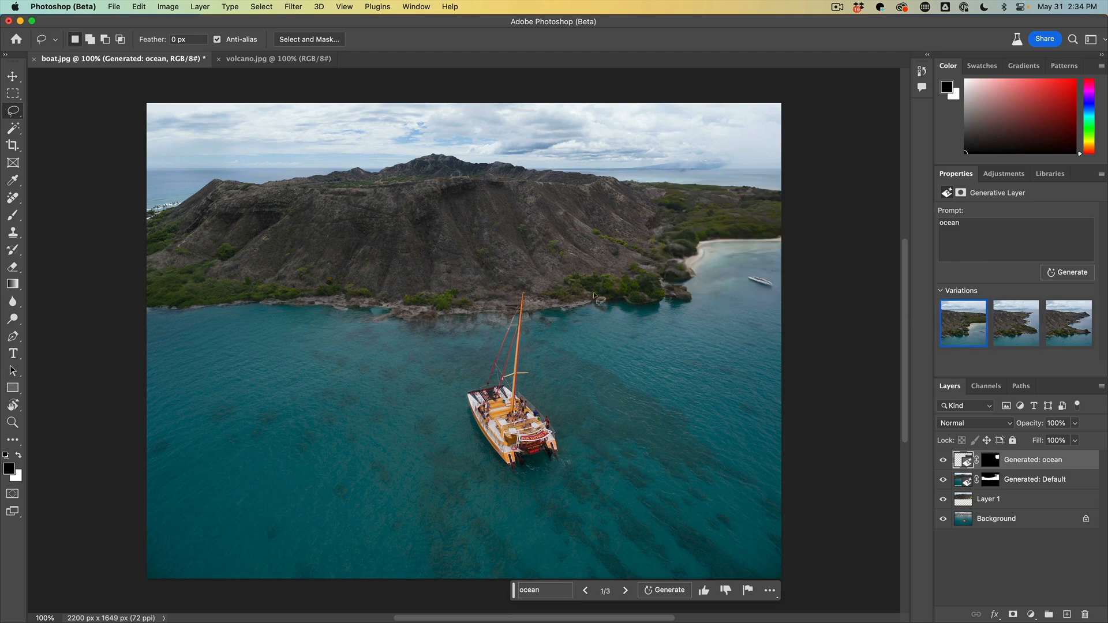
{"action": "left_click", "coordinate": [1013, 326]}
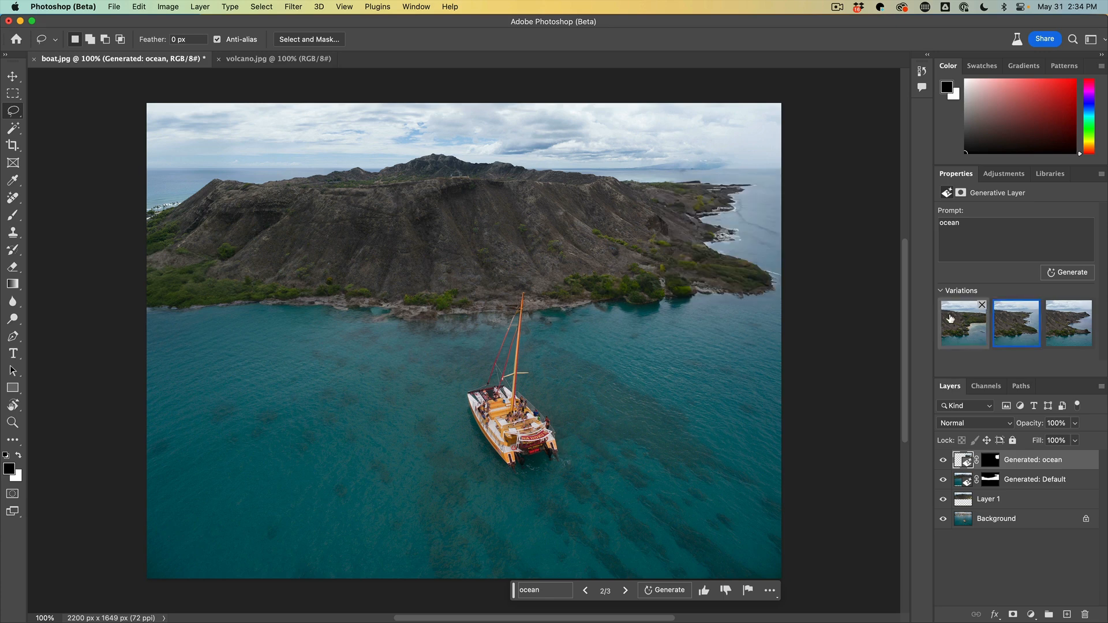
Generate three more variations for the "ocean" fill, compare them and keep the second of the new ones
{"action": "left_click", "coordinate": [1068, 330]}
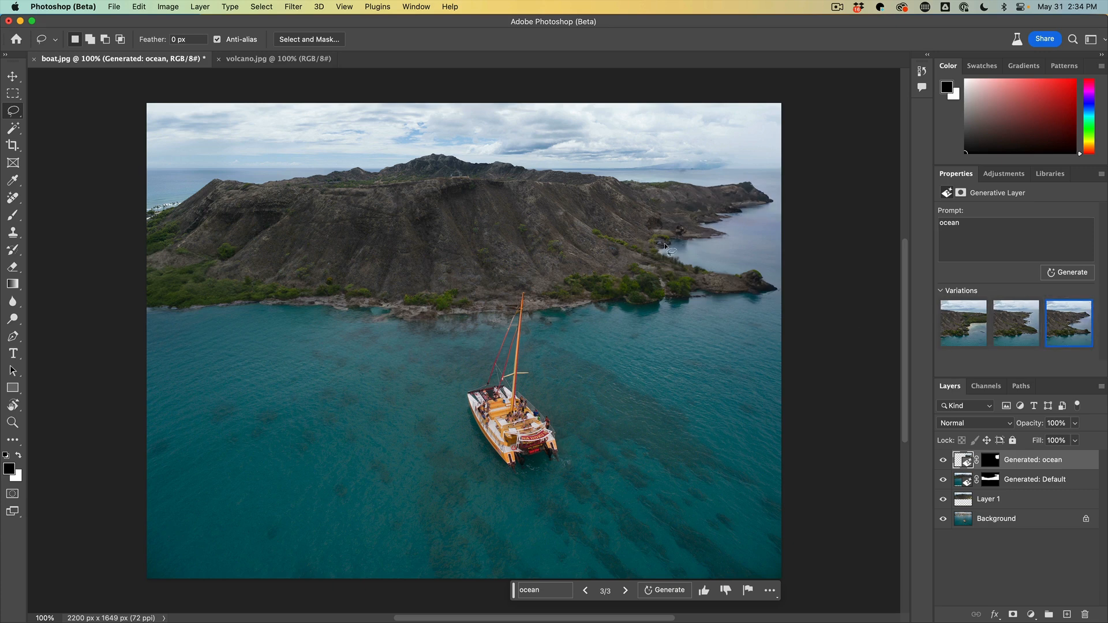
{"action": "left_click", "coordinate": [1069, 275]}
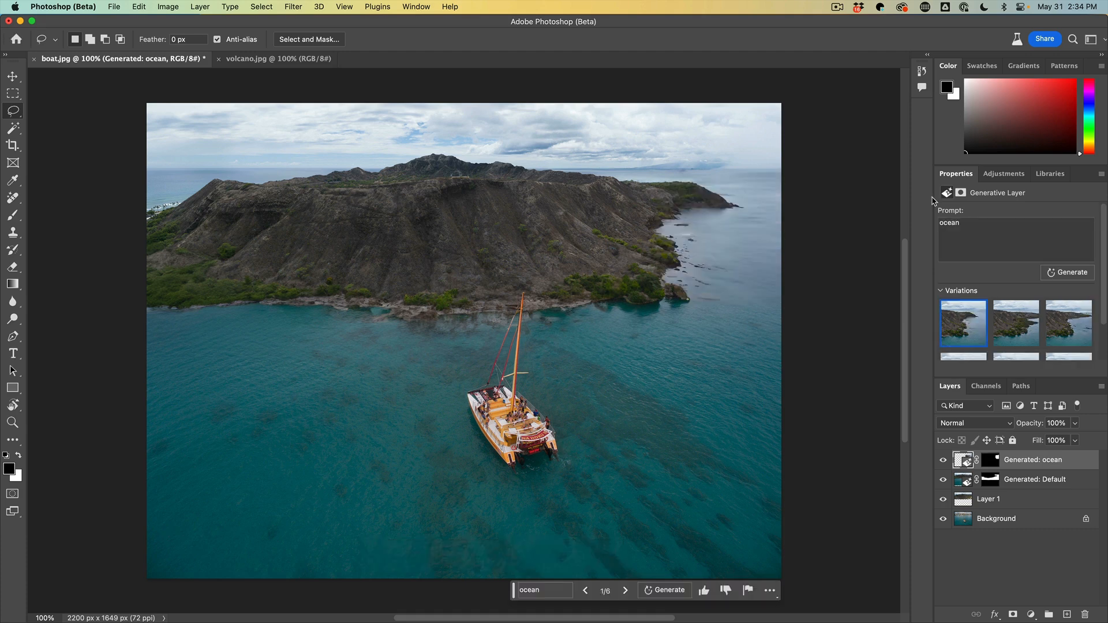
{"action": "left_click", "coordinate": [1007, 333]}
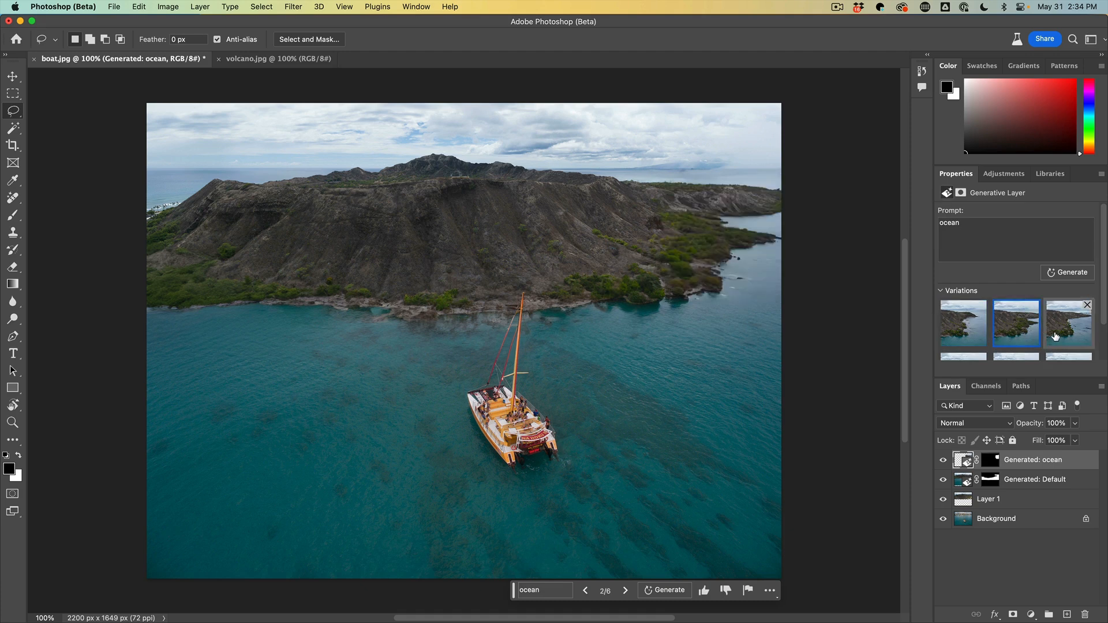
{"action": "left_click", "coordinate": [1057, 335]}
{"action": "left_click", "coordinate": [1009, 328]}
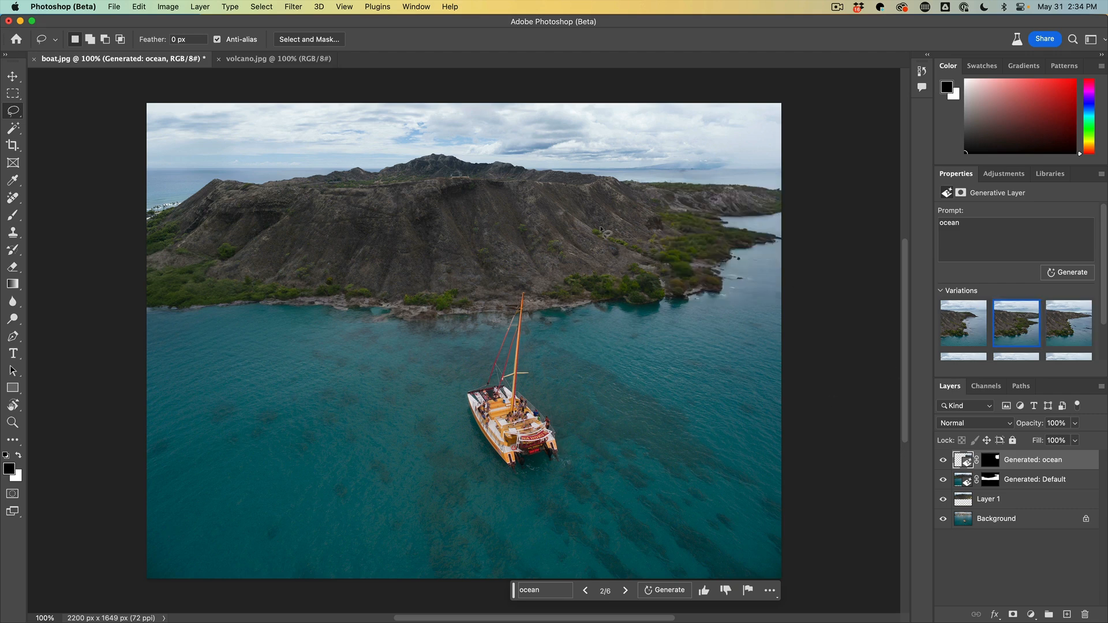
Lasso the small structure on the ridge below the volcano's central peak and run Generative Fill with an empty prompt
{"action": "mouse_move", "coordinate": [444, 168]}
{"action": "left_mouse_down"}
{"action": "mouse_move", "coordinate": [454, 179]}
{"action": "mouse_move", "coordinate": [473, 169]}
{"action": "mouse_move", "coordinate": [450, 171]}
{"action": "left_mouse_up"}
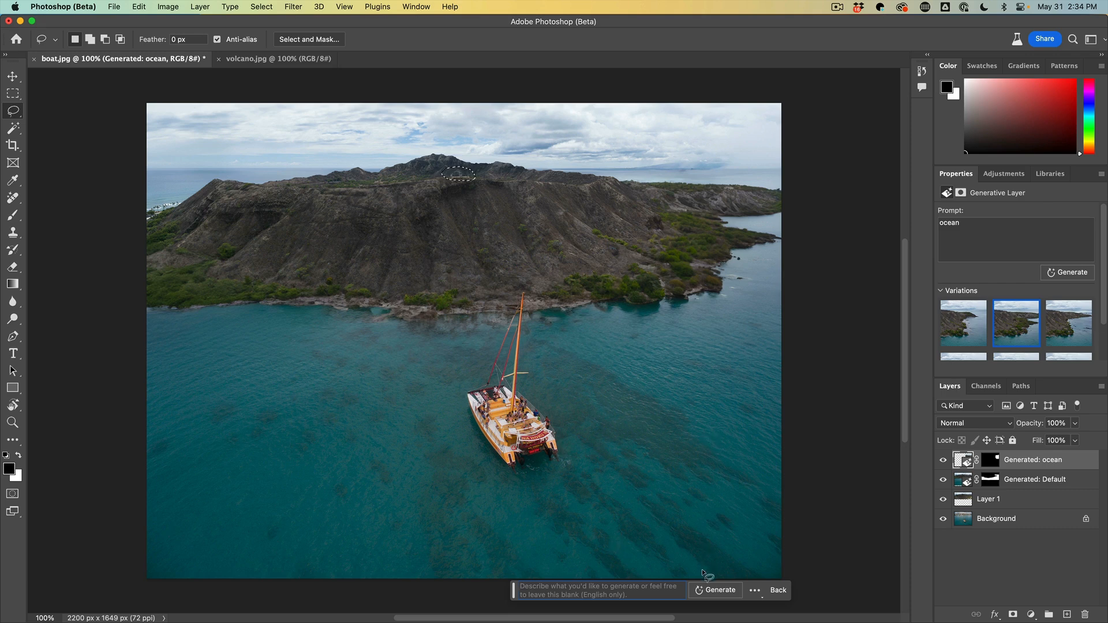
{"action": "left_click", "coordinate": [715, 590]}
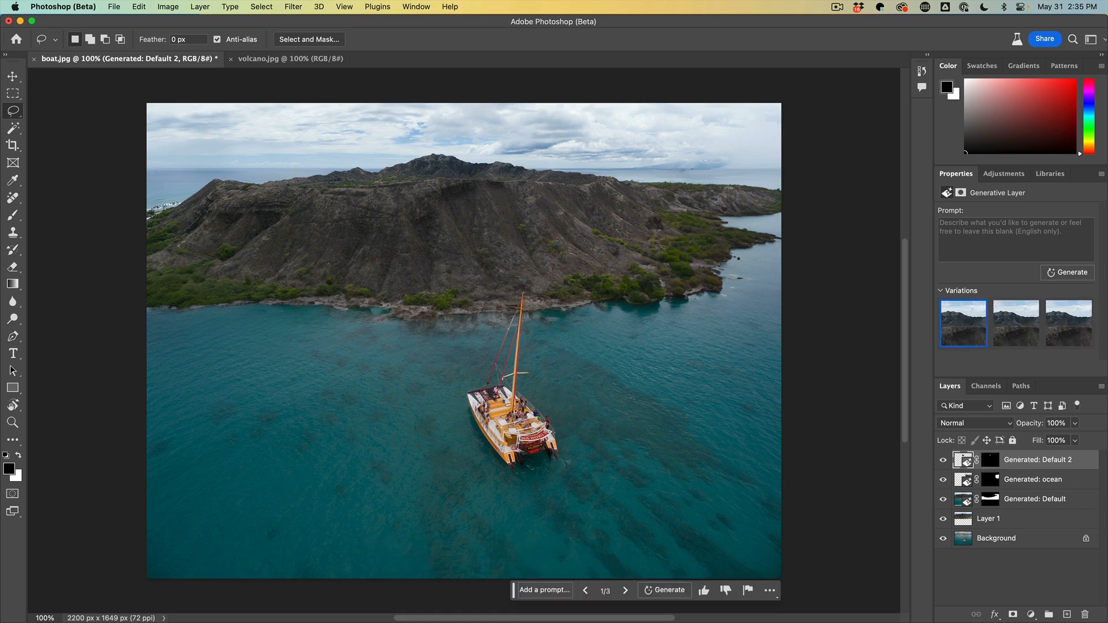
Hide all layers above the Background so only the original boat photo shows, and switch to the Quick Selection tool
{"action": "mouse_move", "coordinate": [944, 461]}
{"action": "left_mouse_down"}
{"action": "mouse_move", "coordinate": [943, 518]}
{"action": "mouse_move", "coordinate": [942, 460]}
{"action": "left_mouse_up"}
{"action": "left_click", "coordinate": [944, 540], "text": "alt"}
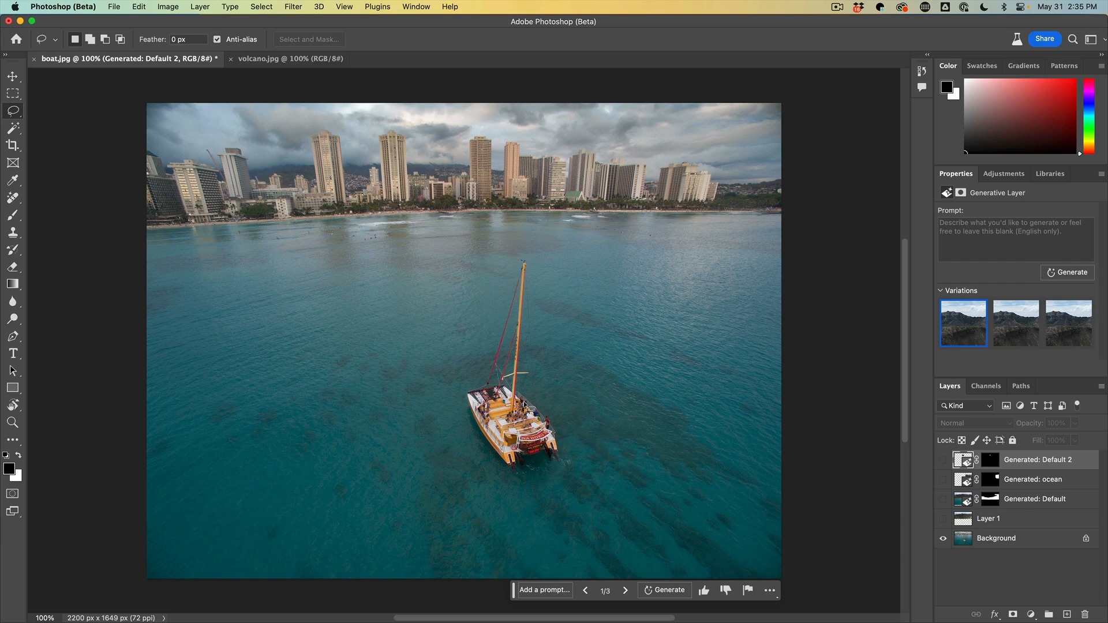
{"action": "left_click", "coordinate": [12, 129]}
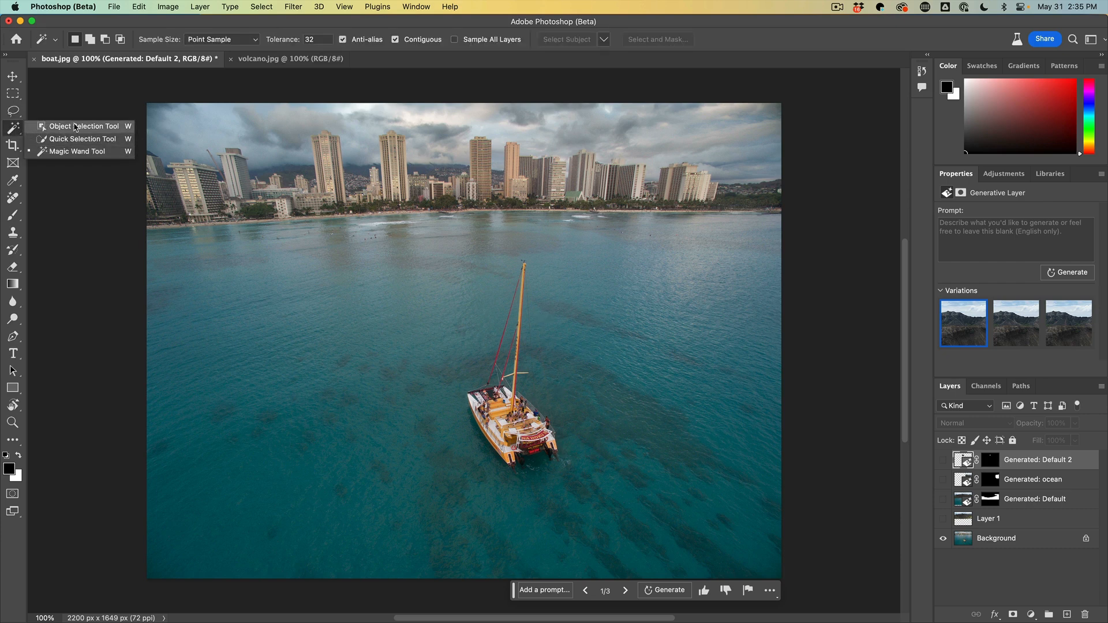
{"action": "left_click", "coordinate": [76, 126]}
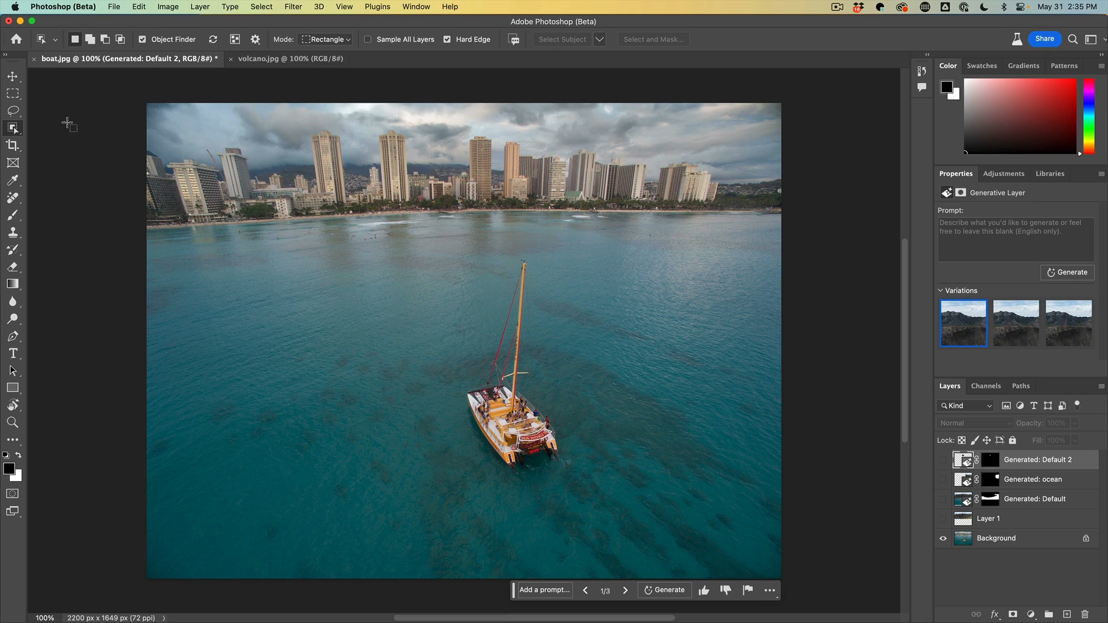
{"action": "right_click", "coordinate": [13, 128]}
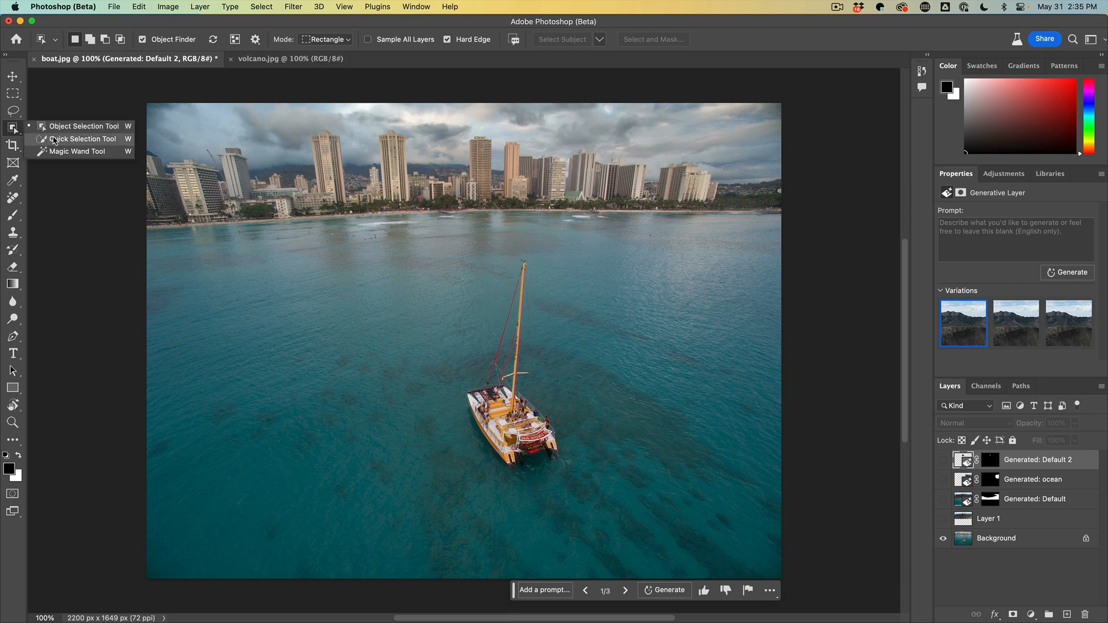
{"action": "left_click", "coordinate": [54, 140]}
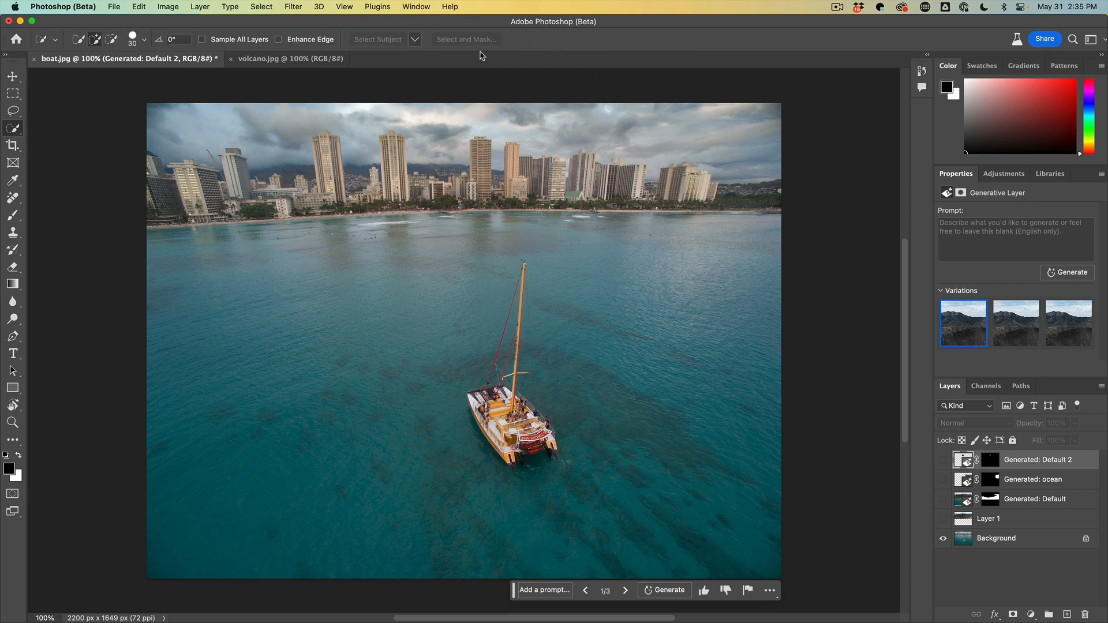
Select the boat on the Background layer using Select Subject with the Cloud (Detailed results) option
{"action": "left_click", "coordinate": [1004, 539]}
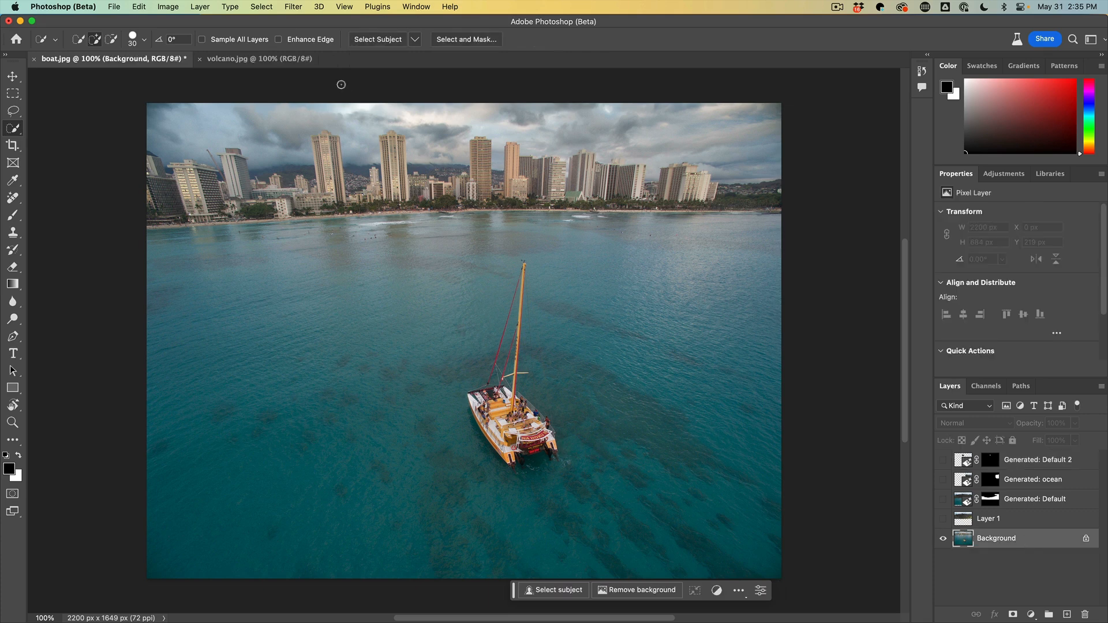
{"action": "left_click", "coordinate": [415, 40]}
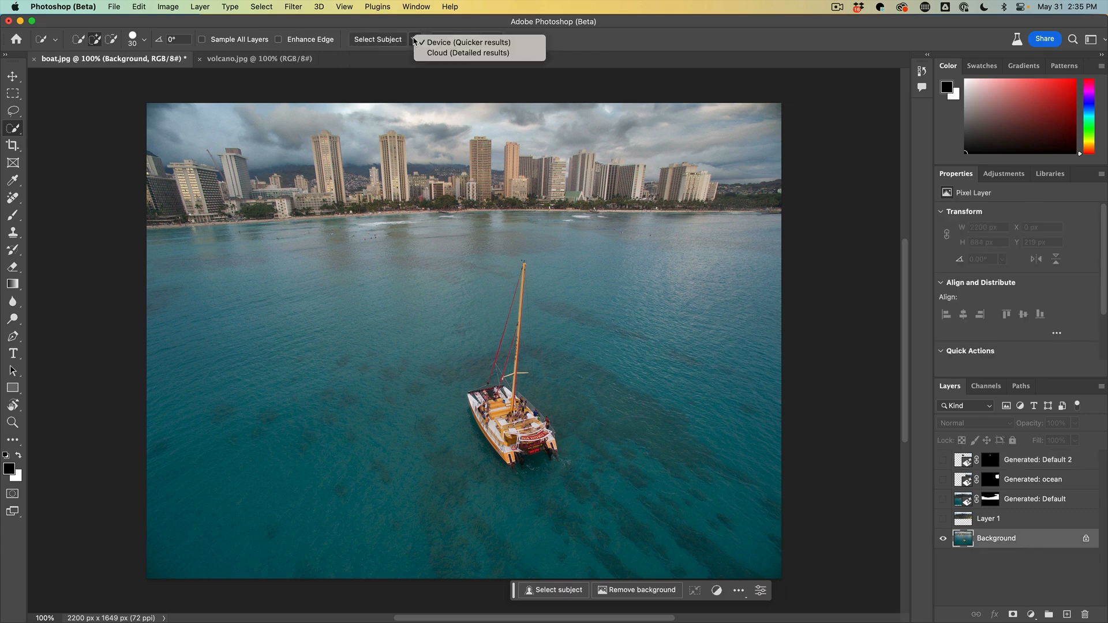
{"action": "left_click", "coordinate": [438, 53]}
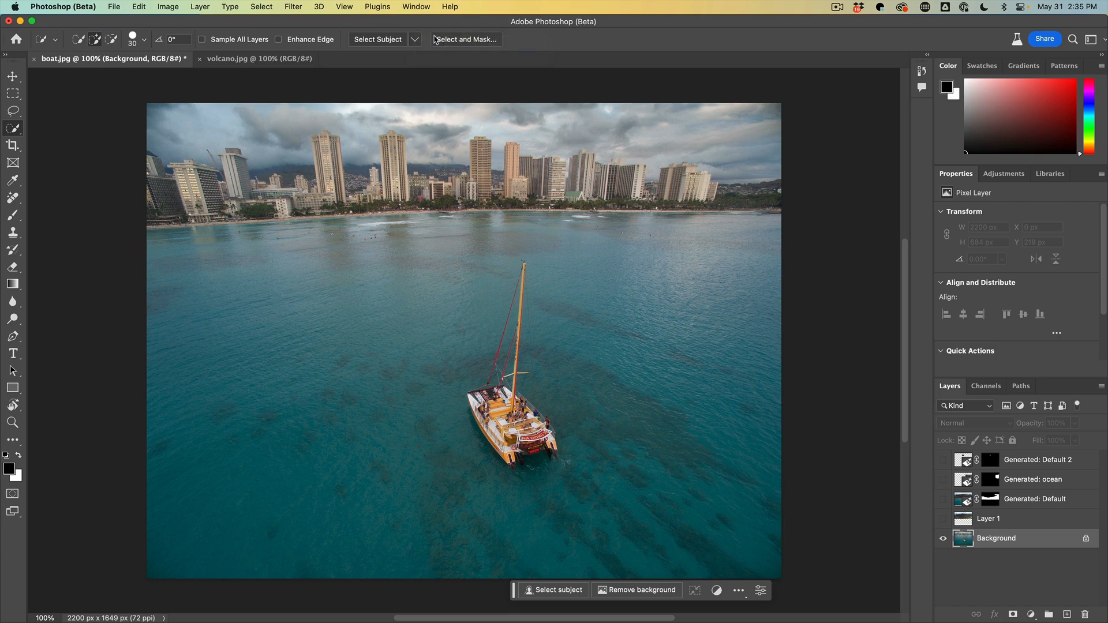
{"action": "left_click", "coordinate": [388, 39]}
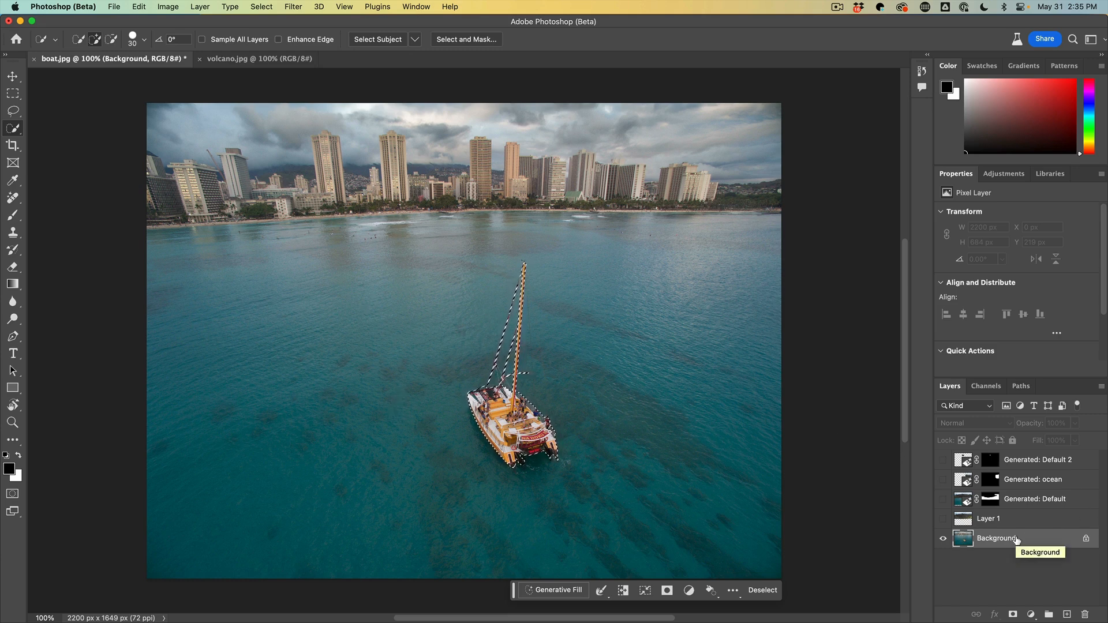
Copy the selected boat onto its own layer and show the hidden volcano and generated layers again
{"action": "key", "text": "super+j"}
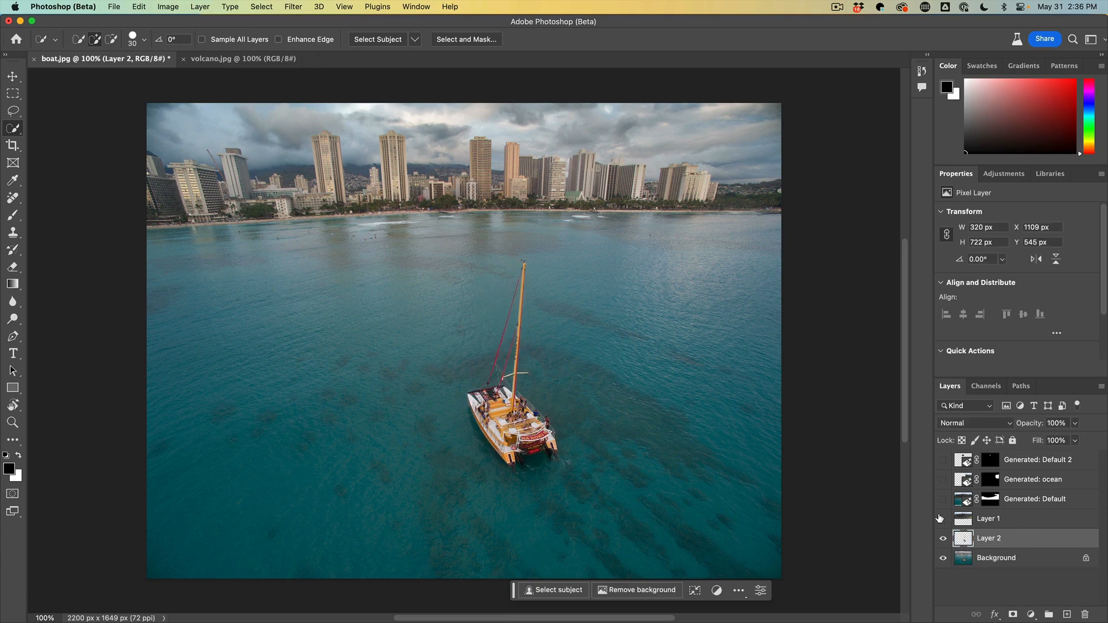
{"action": "left_click_drag", "start_coordinate": [943, 520], "coordinate": [942, 461]}
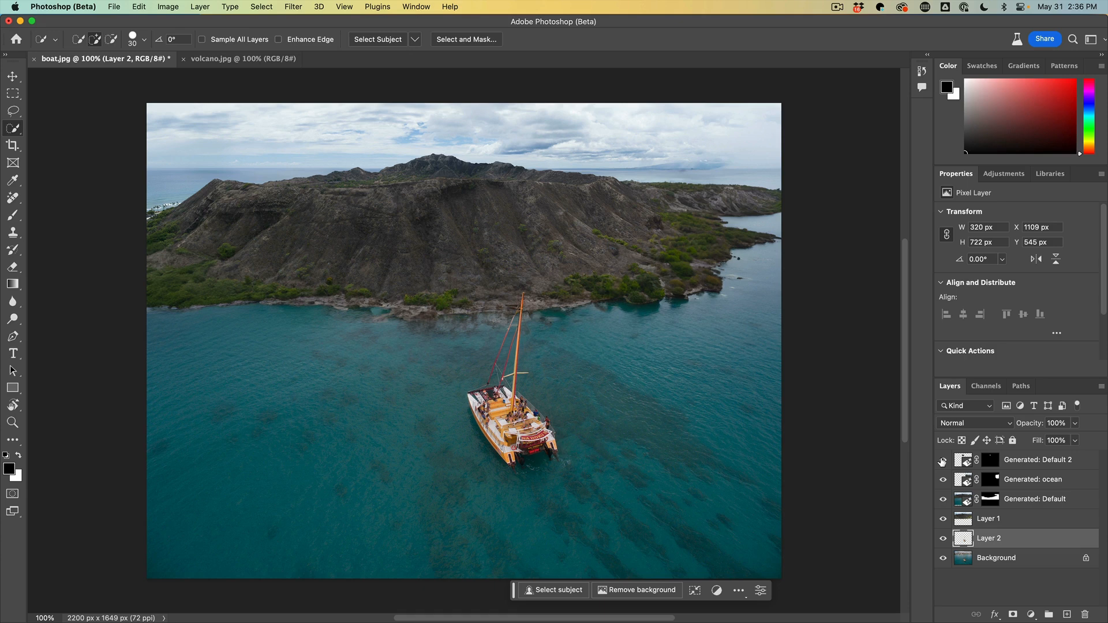
Move the boat layer to the top of the layer stack and compare the mast with the layer hidden and shown
{"action": "left_click_drag", "start_coordinate": [989, 540], "coordinate": [981, 461]}
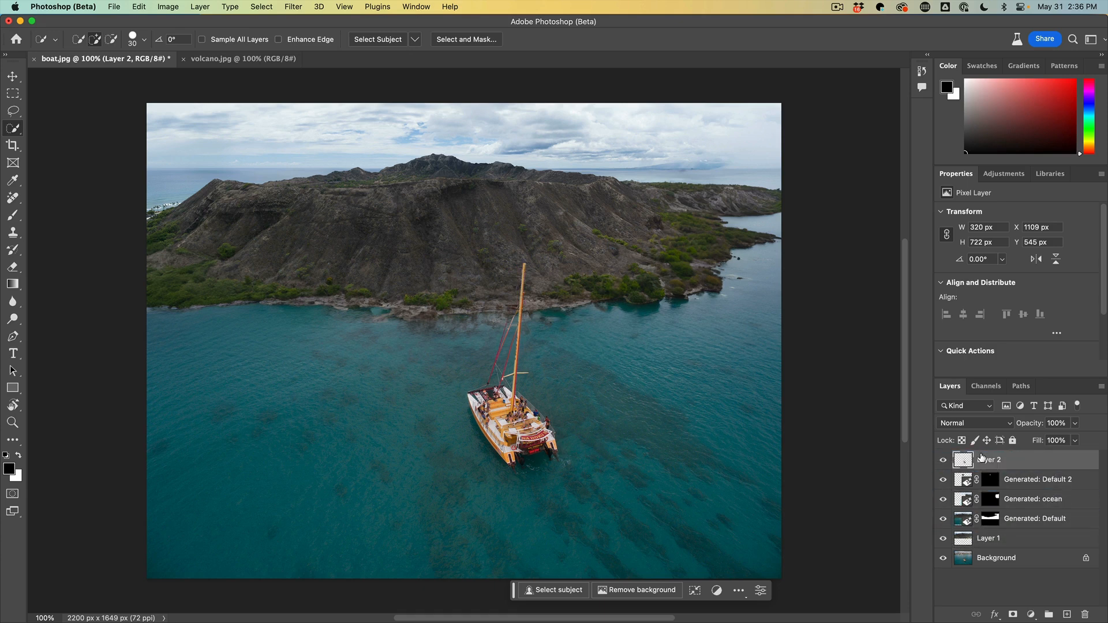
{"action": "left_click", "coordinate": [943, 460]}
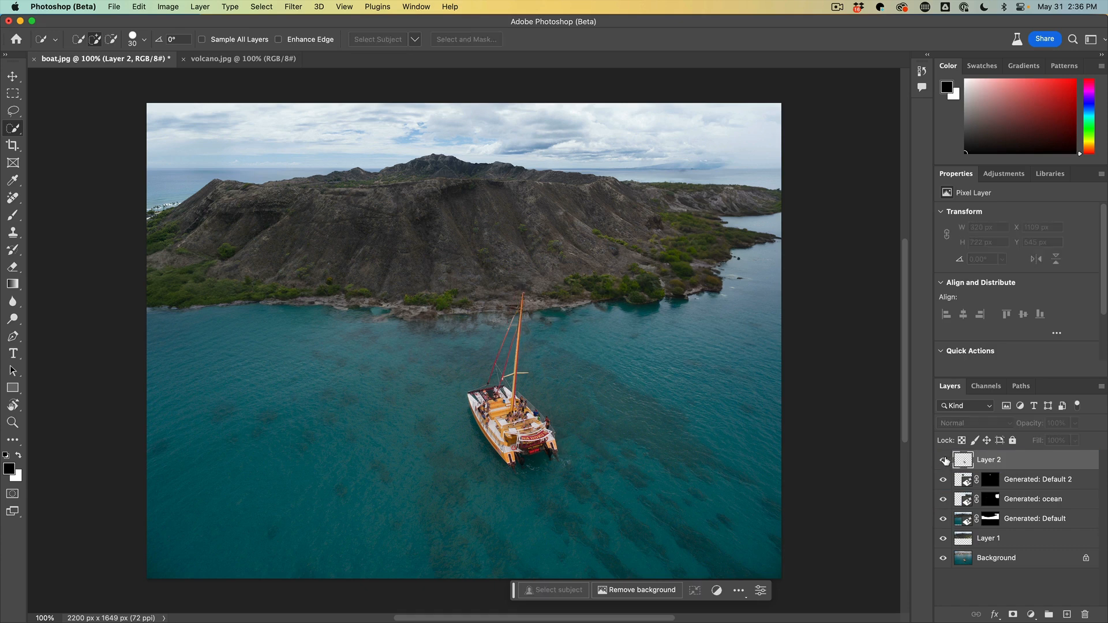
{"action": "left_click", "coordinate": [944, 460]}
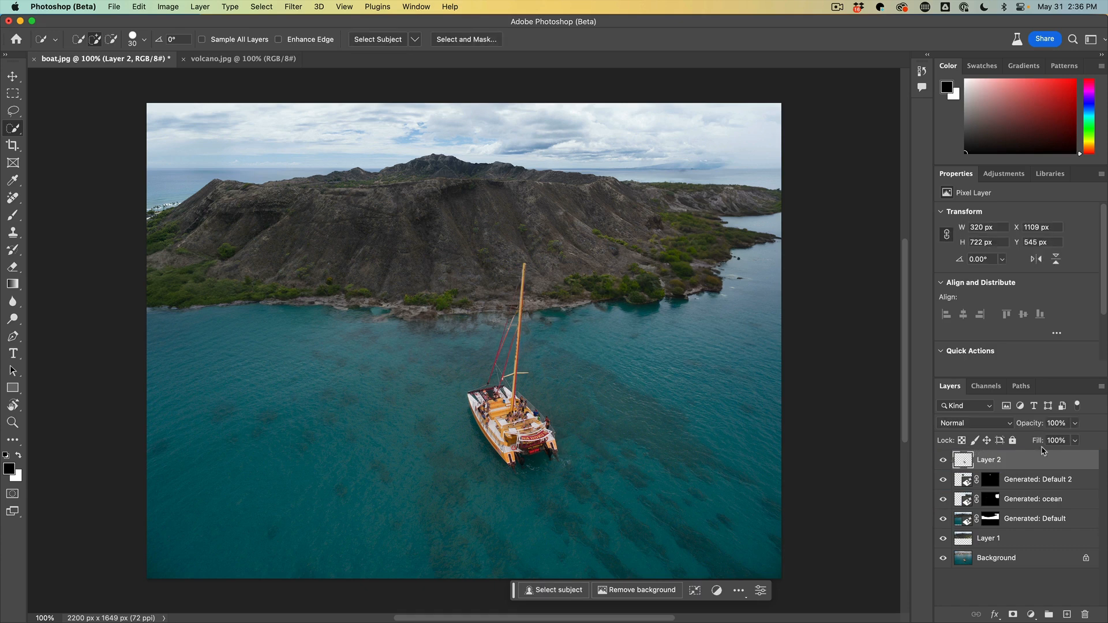